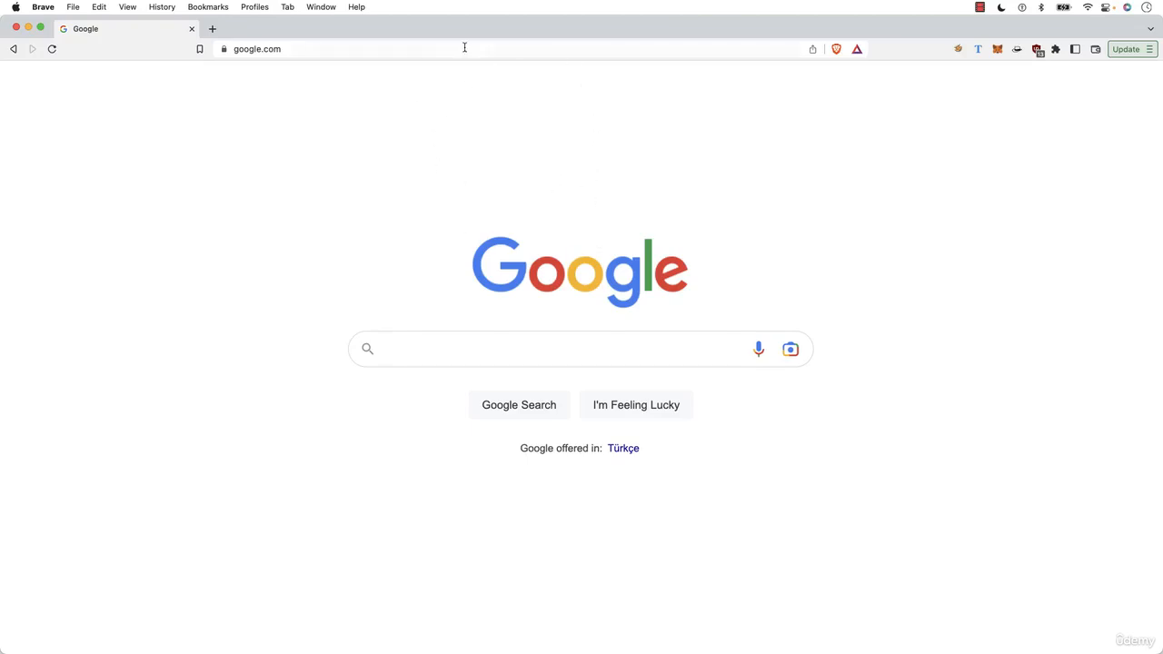
Search Google for "virtualbox".
scroll(589, 171, right, 1)
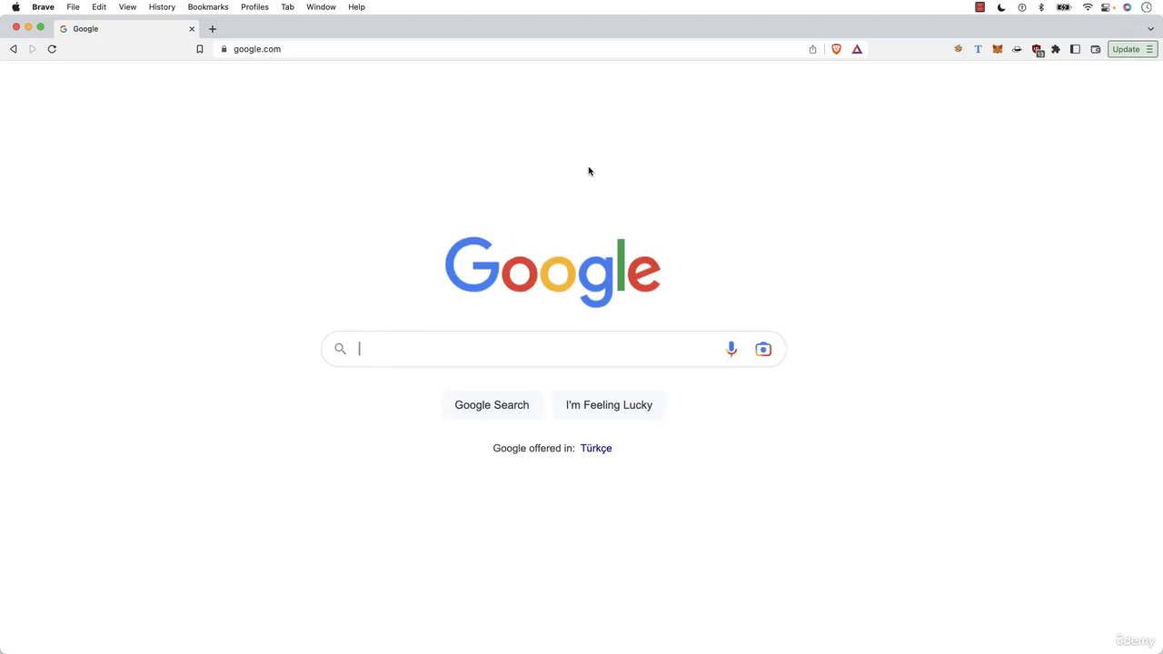
scroll(588, 170, down, 1)
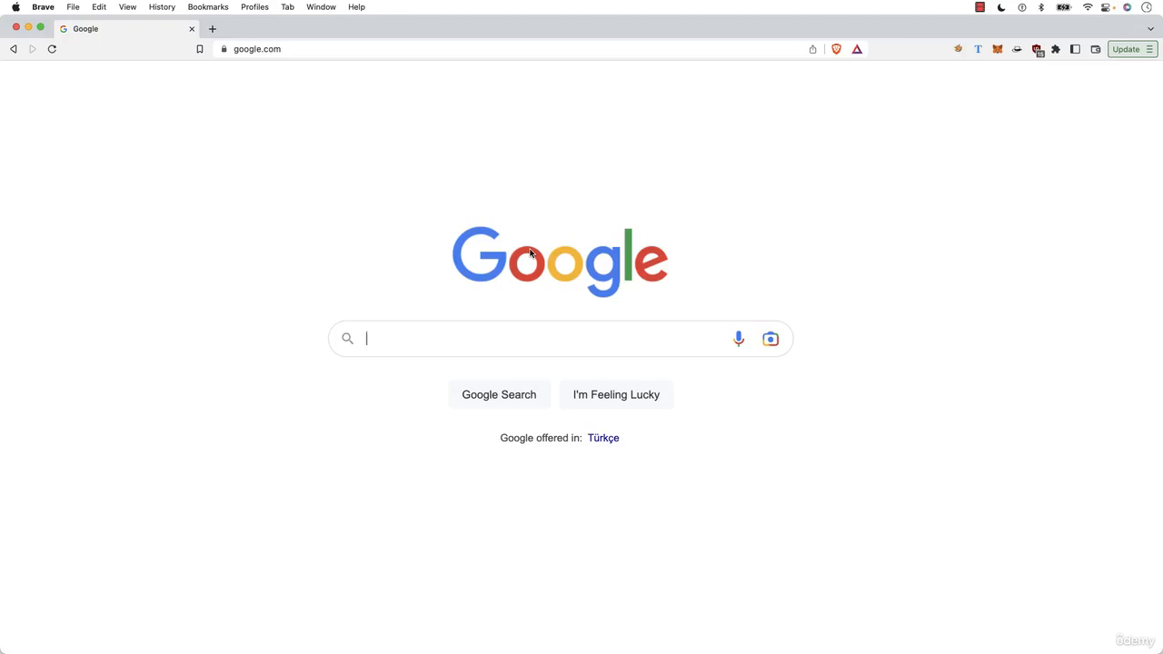
text(vrtual)
key(BackSpace)
key(BackSpace)
key(BackSpace)
key(BackSpace)
key(BackSpace)
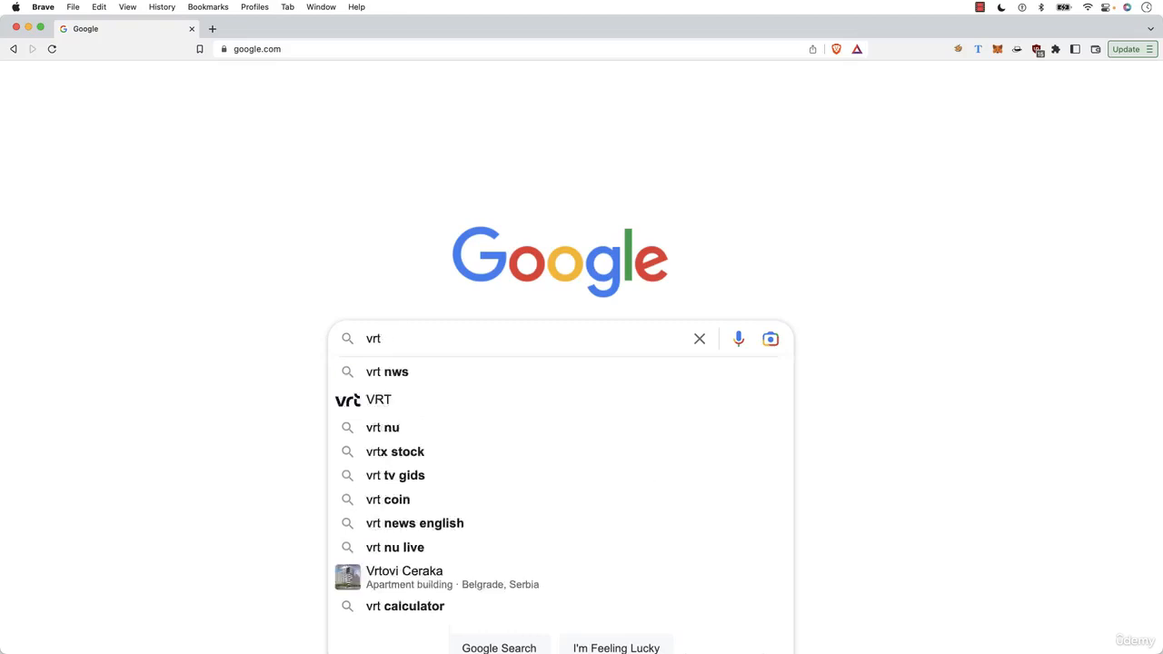
text(irtualbox)
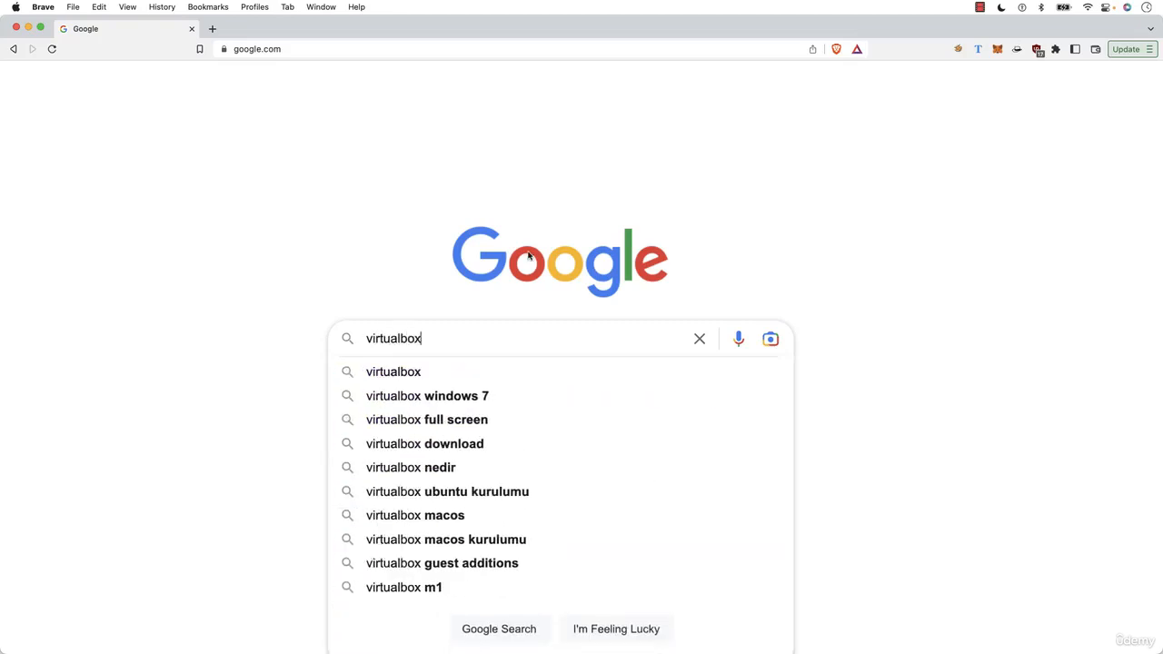
click(309, 292)
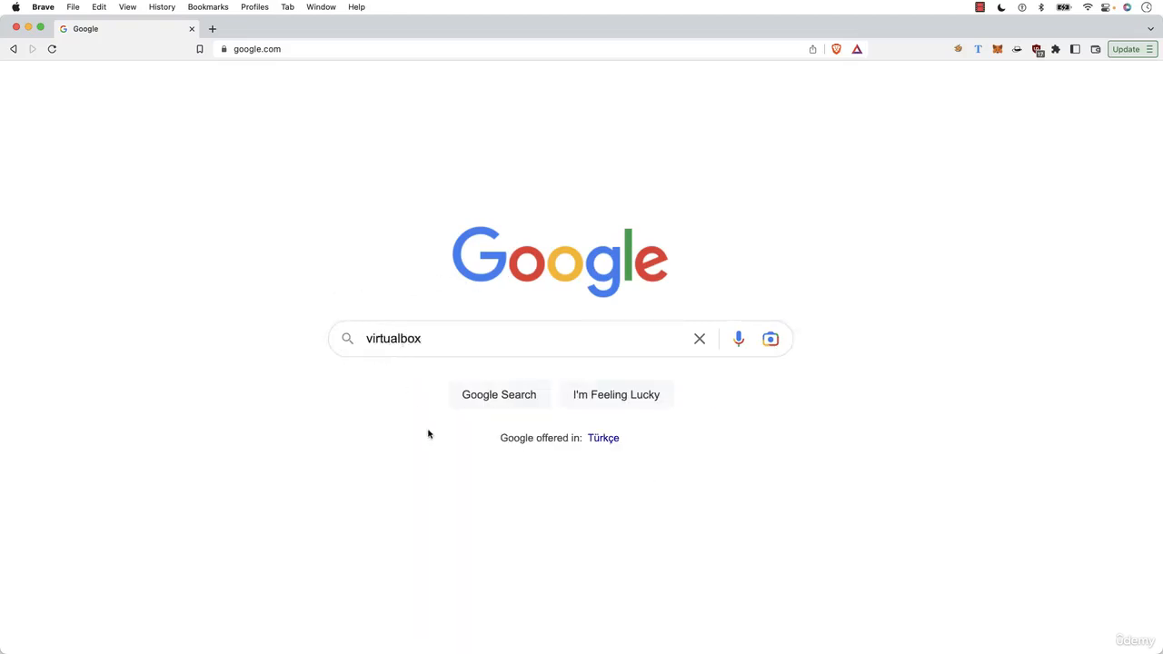
click(505, 391)
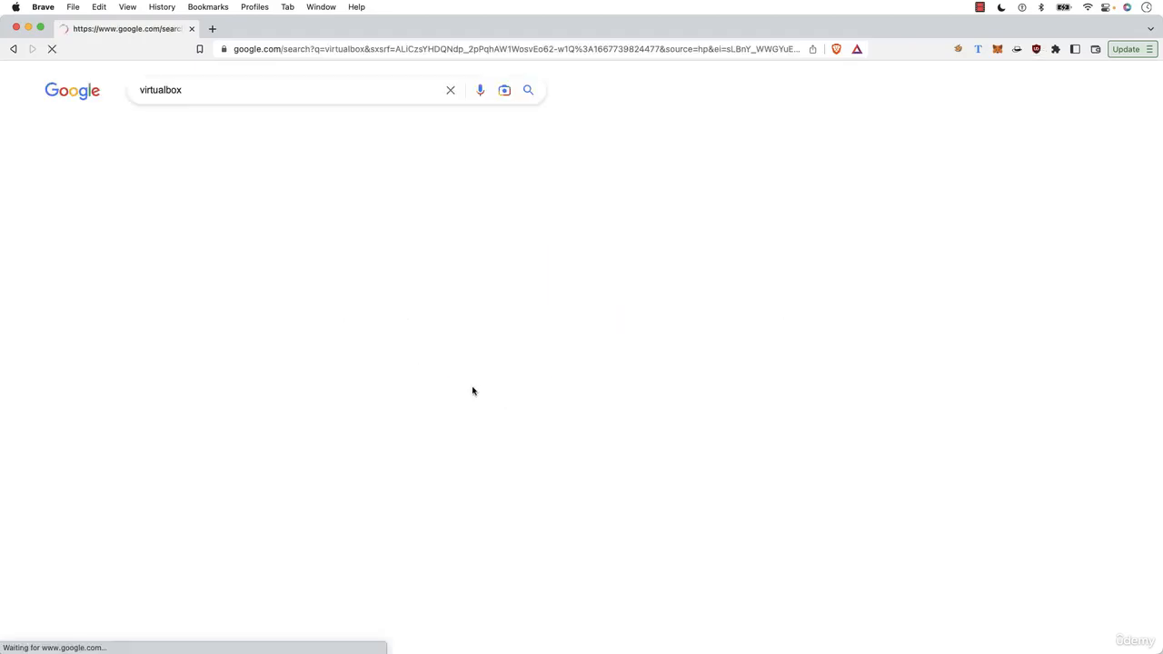
Open the Oracle VM VirtualBox website from the search results and go to its Downloads page.
click(204, 191)
scroll(204, 190, up, 5)
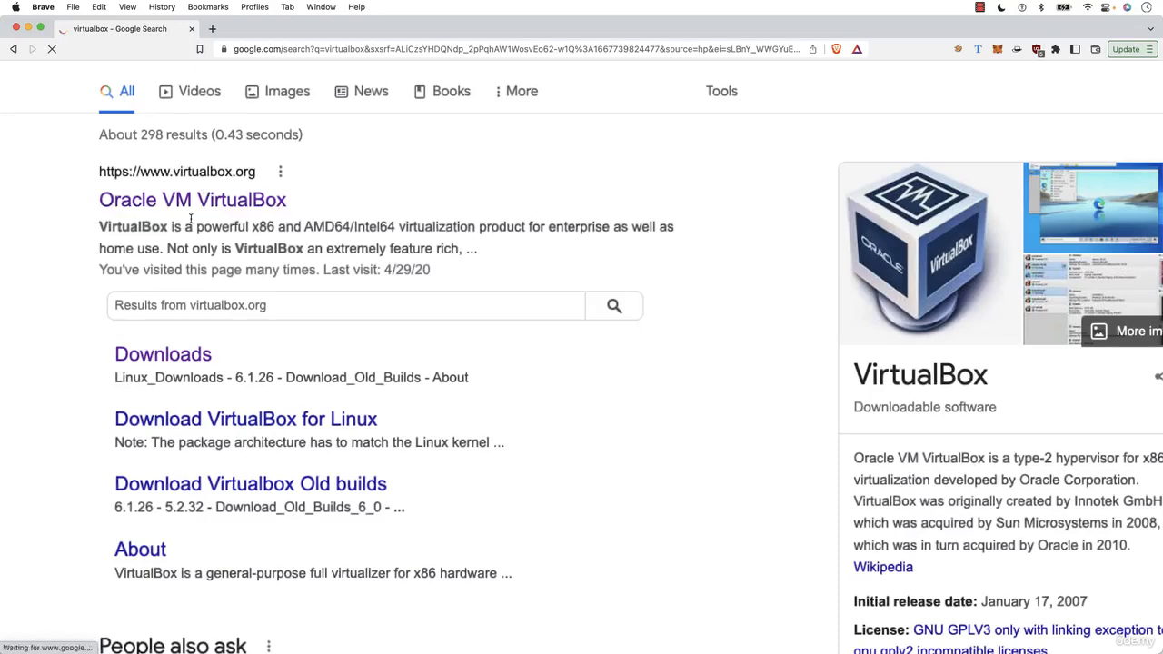
click(223, 202)
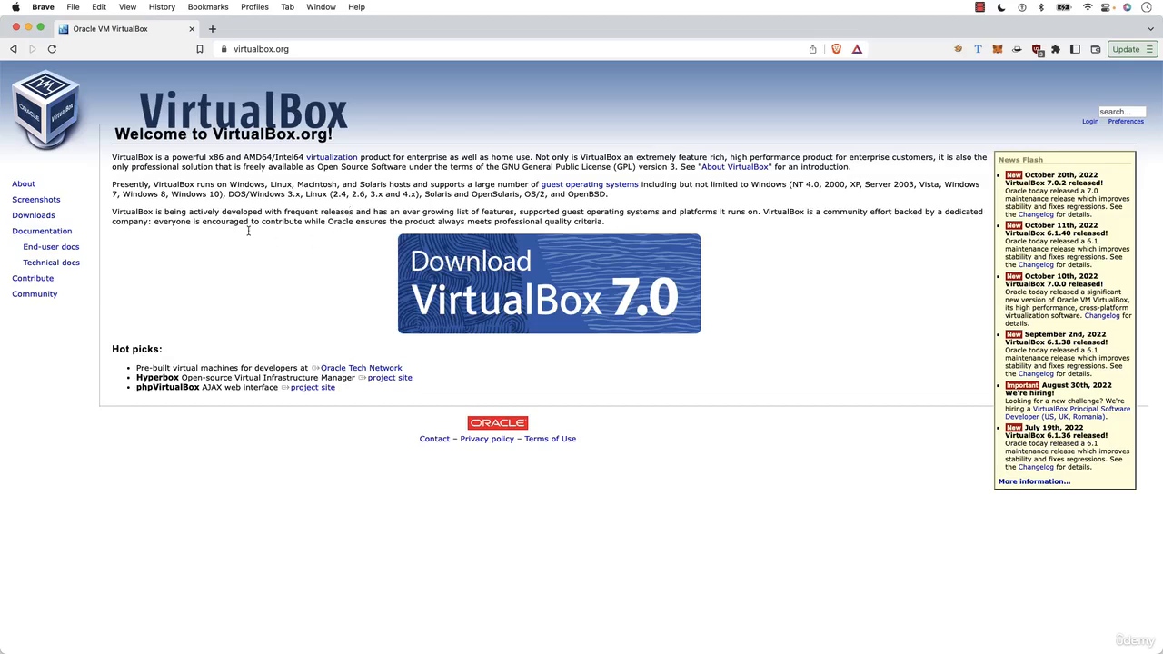
click(37, 215)
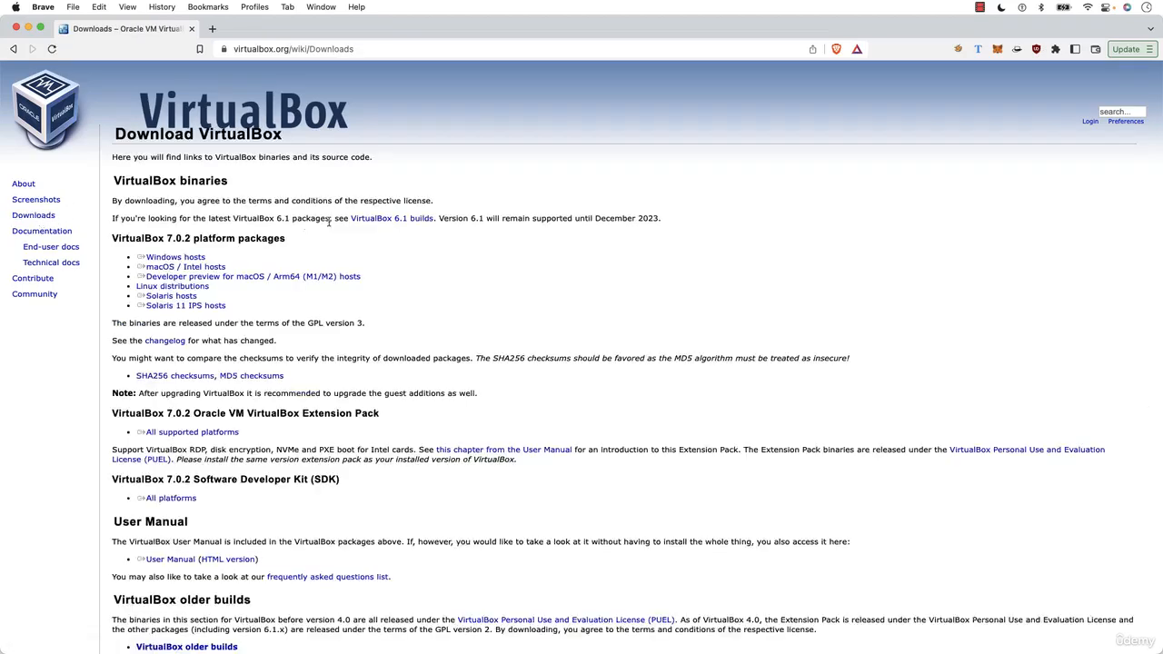
Start downloading the VirtualBox 7.0.2 package for macOS / Intel hosts, and cancel the save.
scroll(148, 204, up, 5)
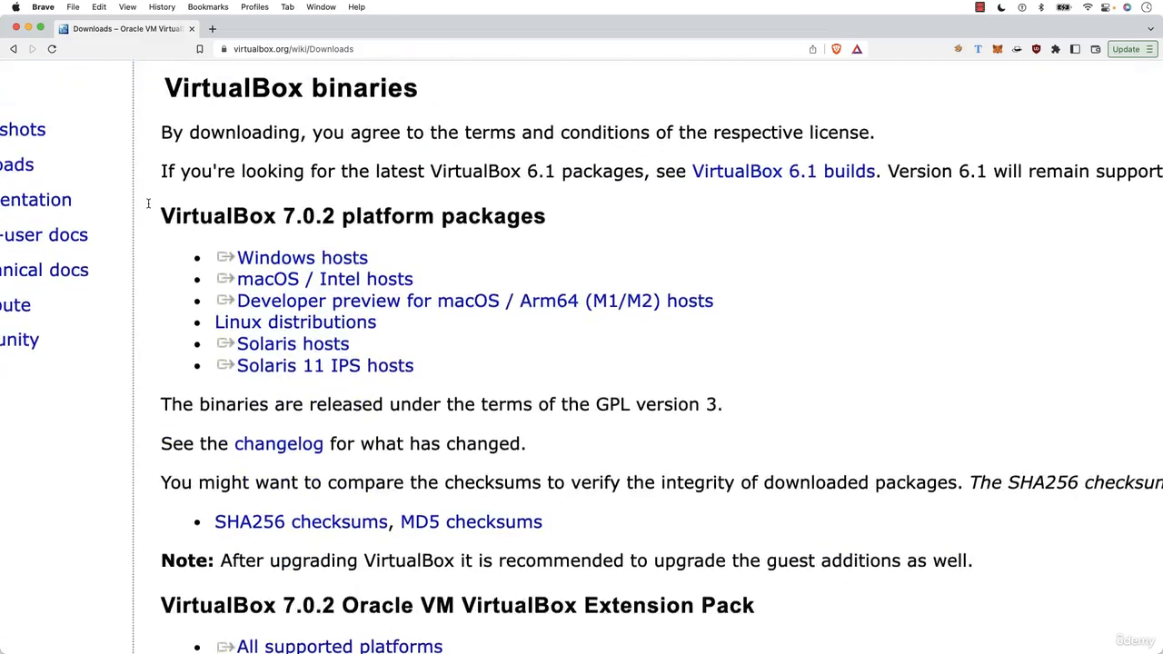
double_click(209, 205)
click(318, 240)
right_click(332, 254)
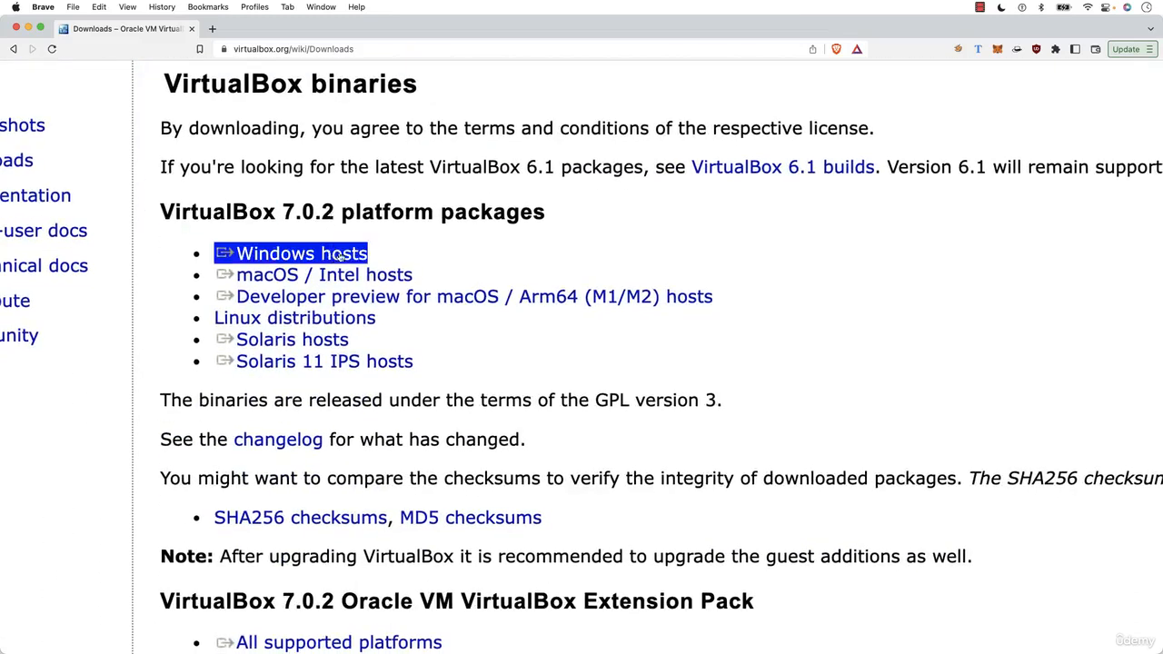
right_click(343, 276)
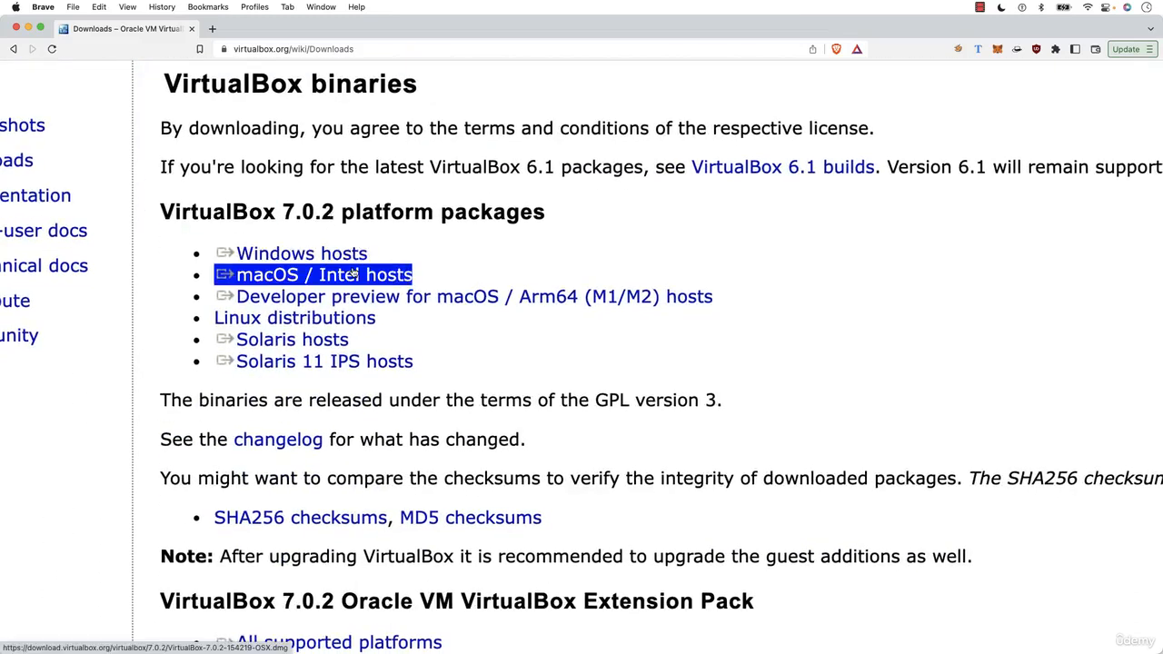
right_click(364, 296)
right_click(361, 277)
click(368, 276)
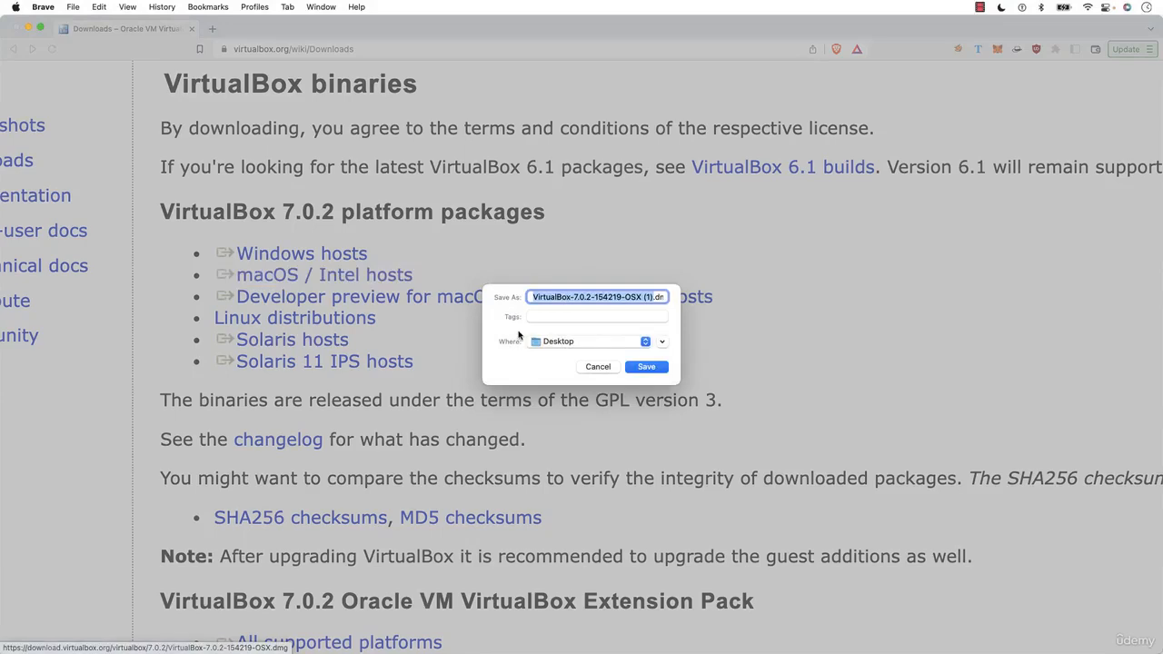
click(612, 371)
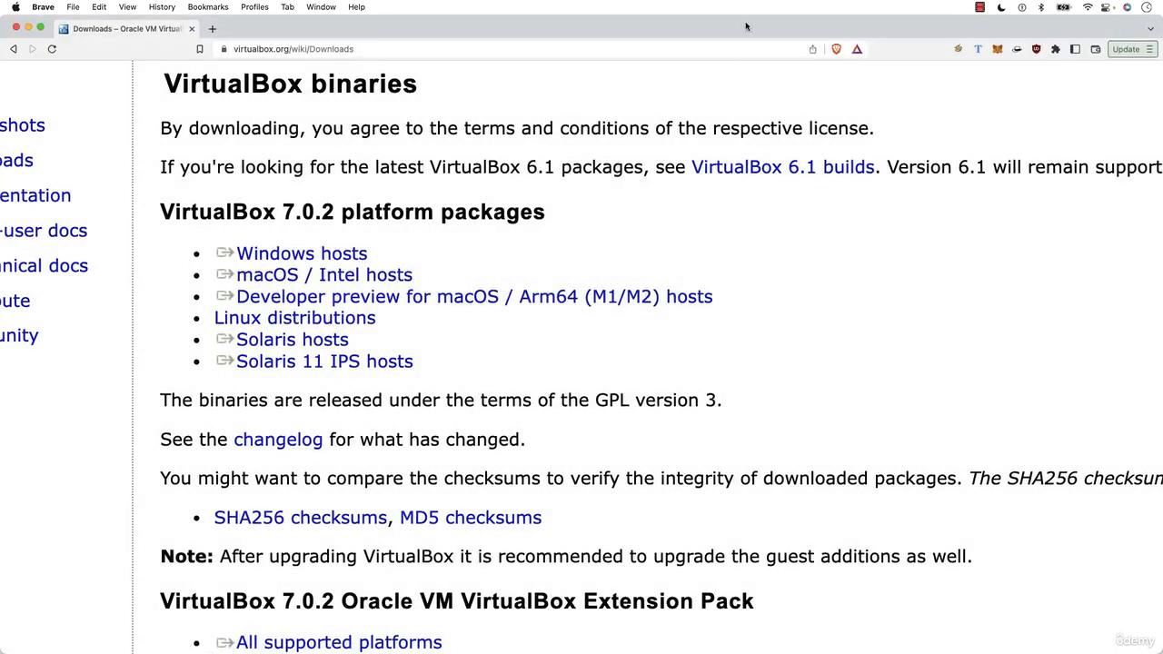
Check the desktop for the downloaded VirtualBox files and compare the macOS / Intel and Arm64 (M1/M2) host packages on the page.
drag(741, 30, 593, 36)
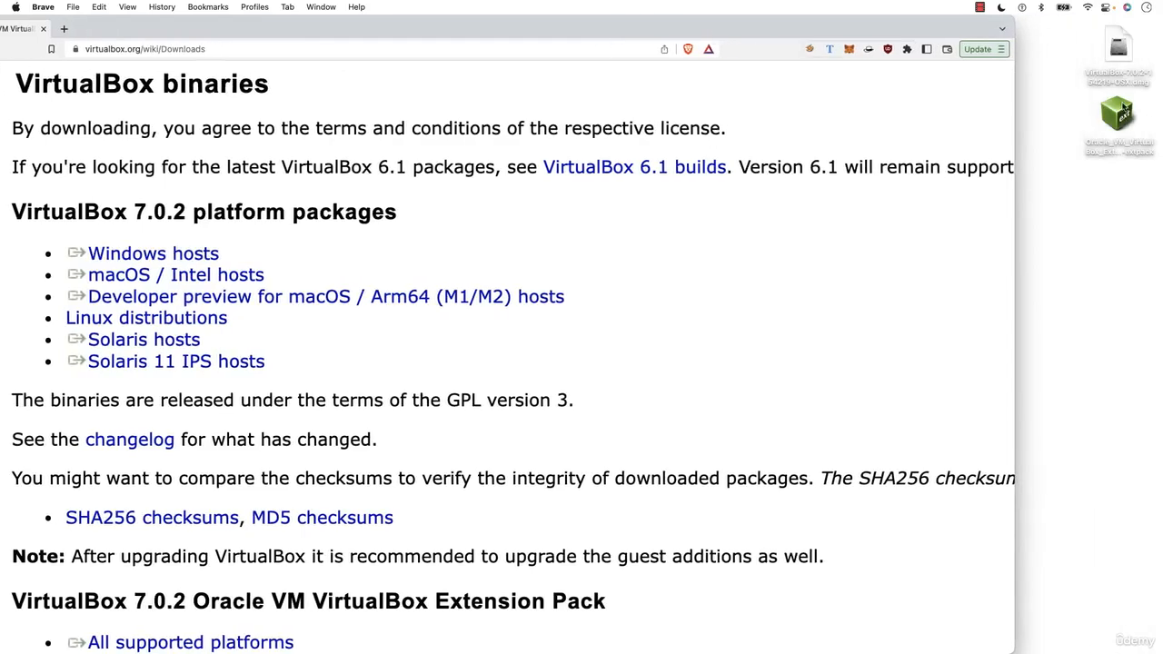
drag(838, 35, 986, 35)
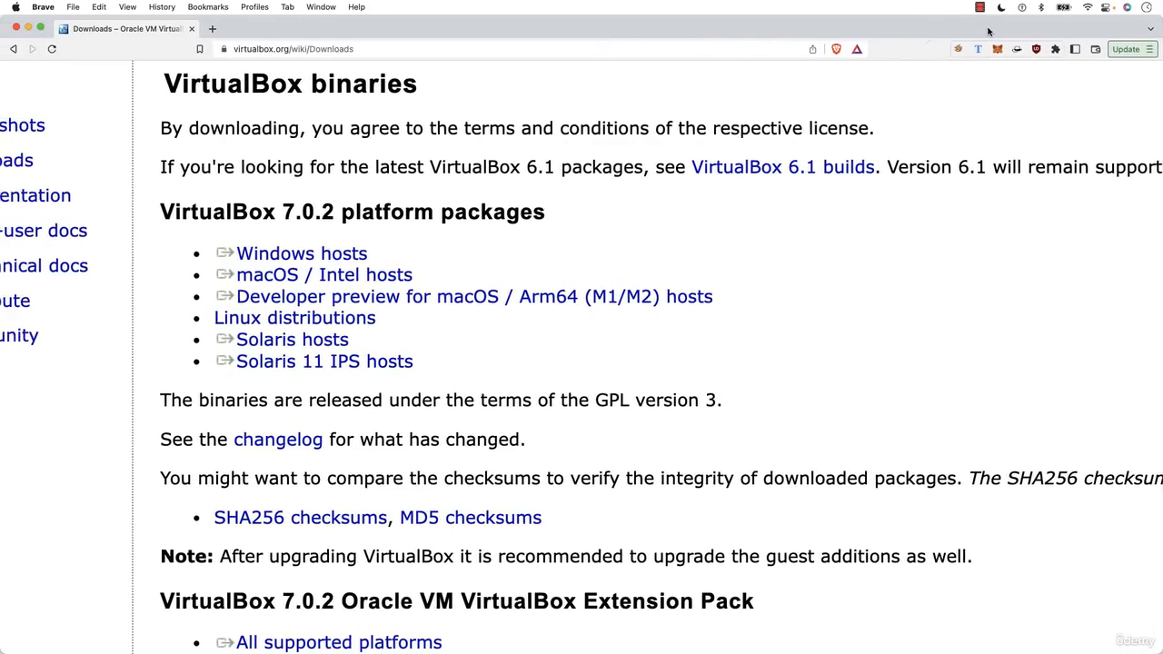
click(366, 276)
click(400, 287)
click(389, 277)
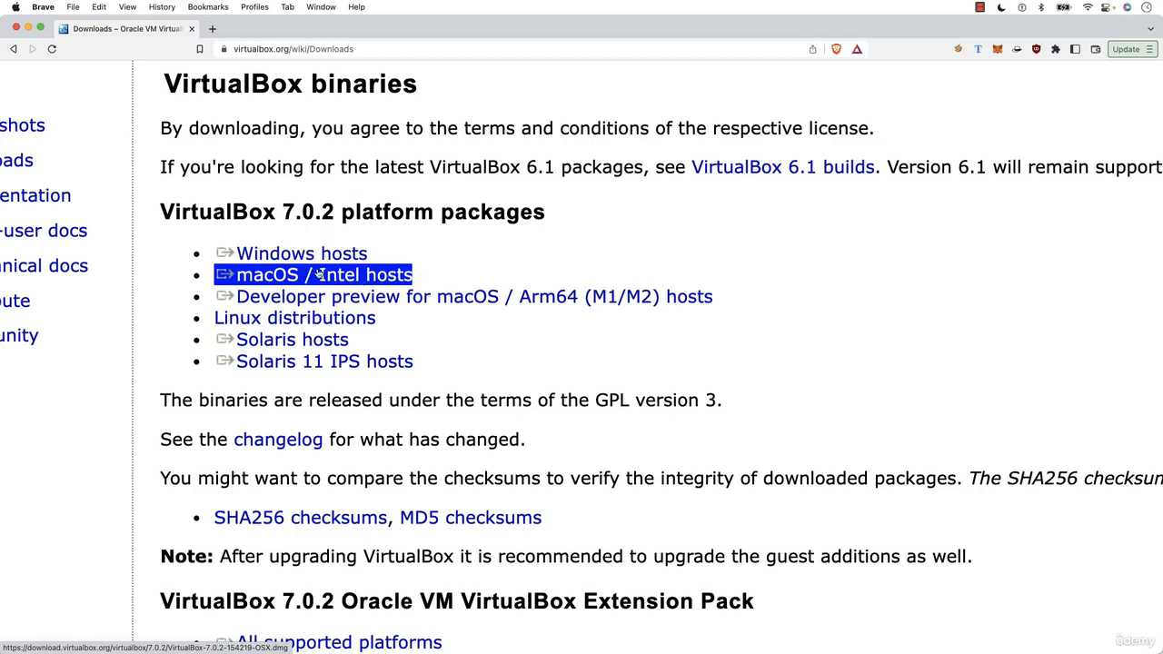
click(554, 299)
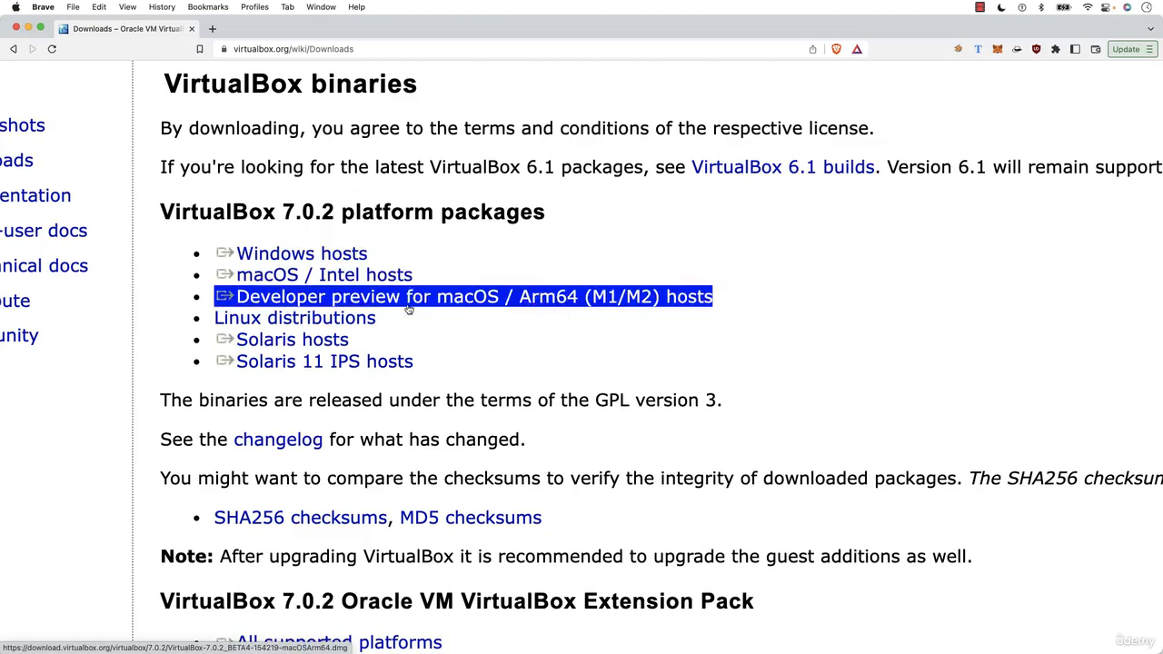
Start downloading the VirtualBox 7.0.2 Extension Pack for all supported platforms, and cancel the save.
scroll(452, 345, down, 2)
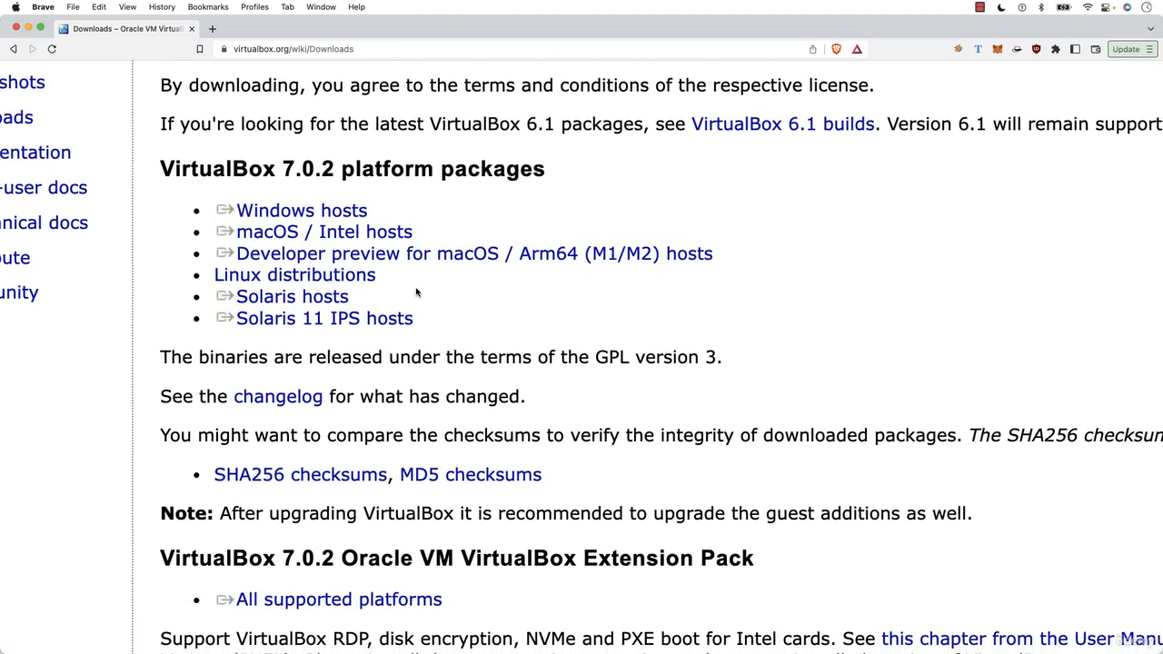
scroll(414, 289, down, 7)
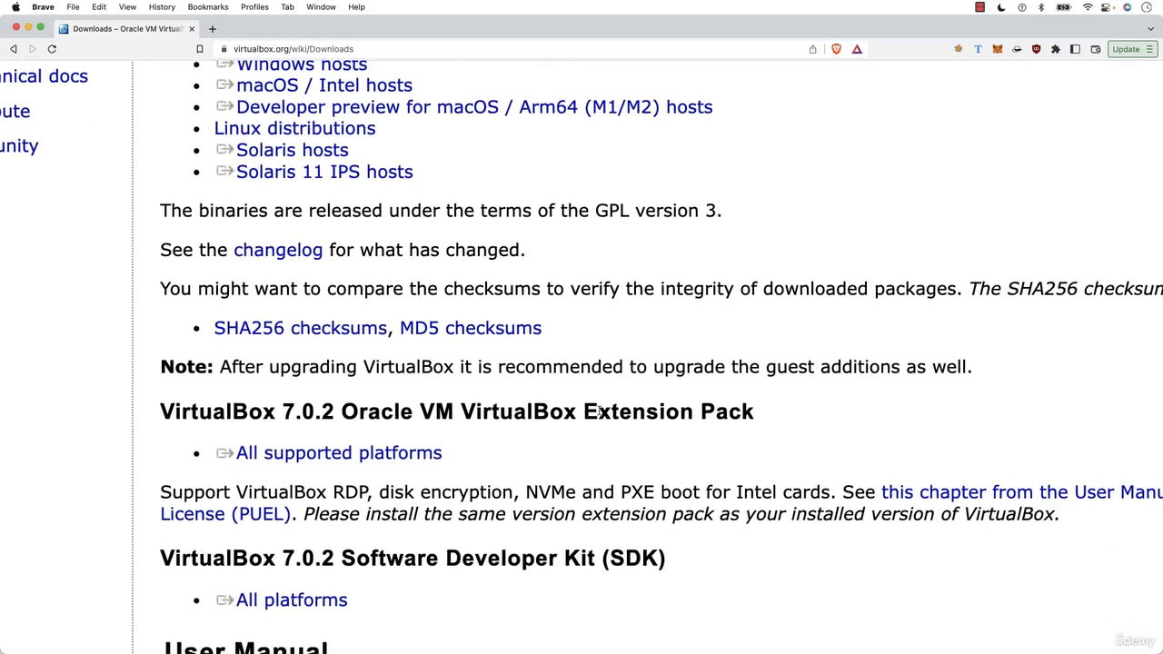
drag(581, 411, 402, 435)
click(773, 417)
click(402, 435)
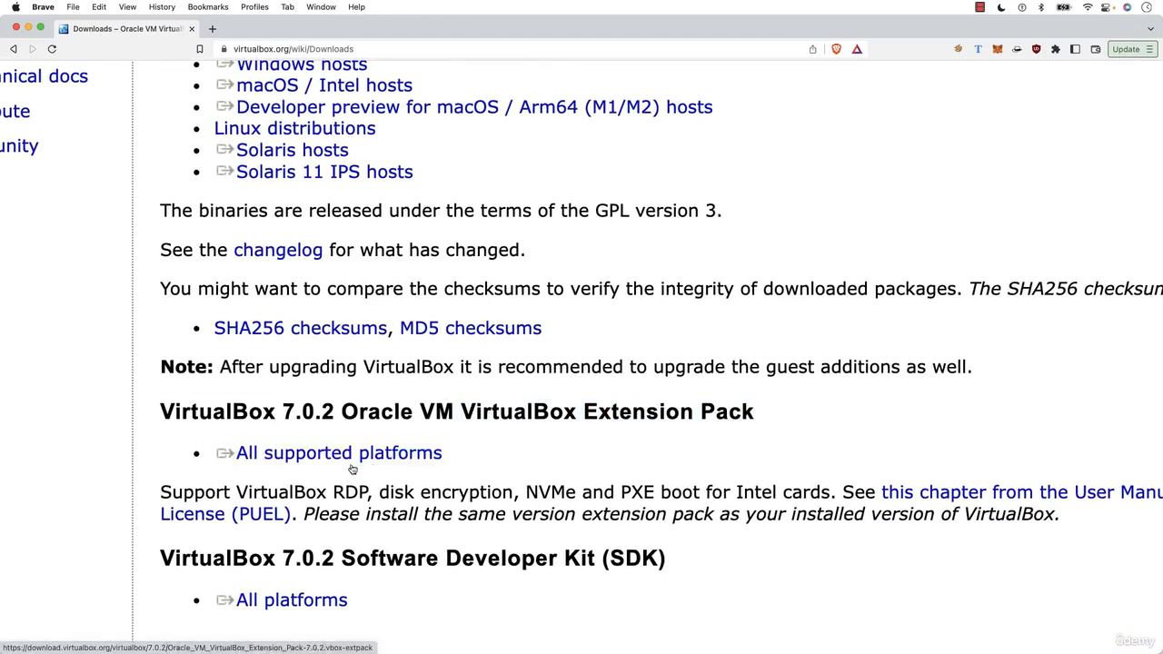
click(320, 461)
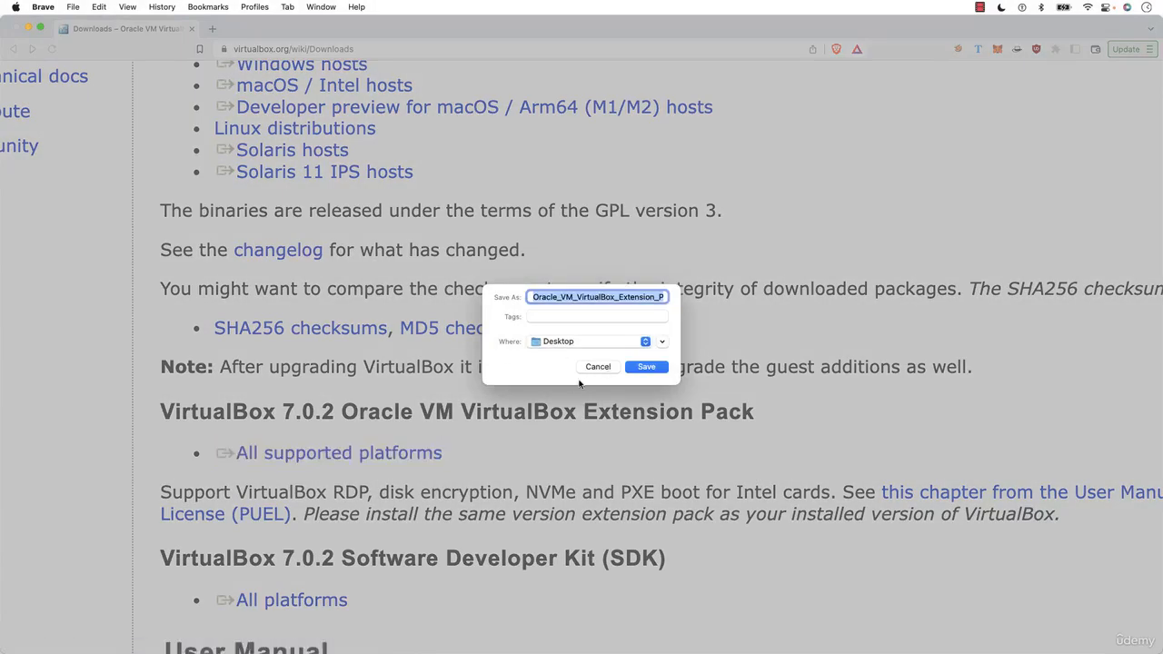
click(598, 366)
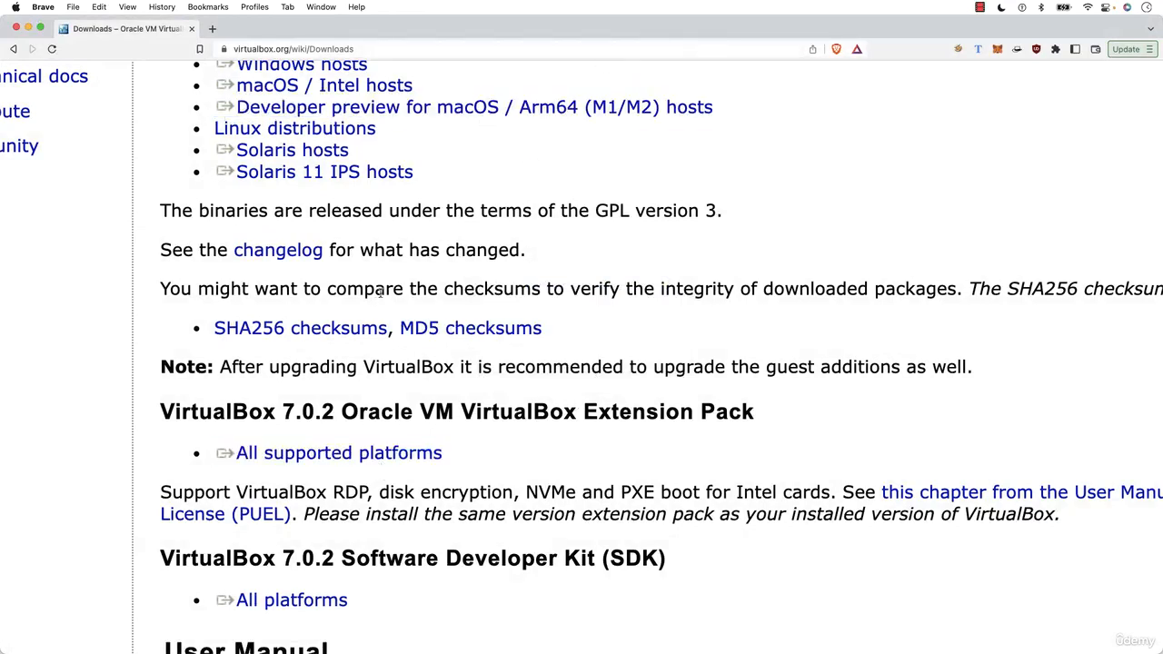
Close the VirtualBox downloads page and switch to the desktop in Finder.
drag(210, 126, 214, 106)
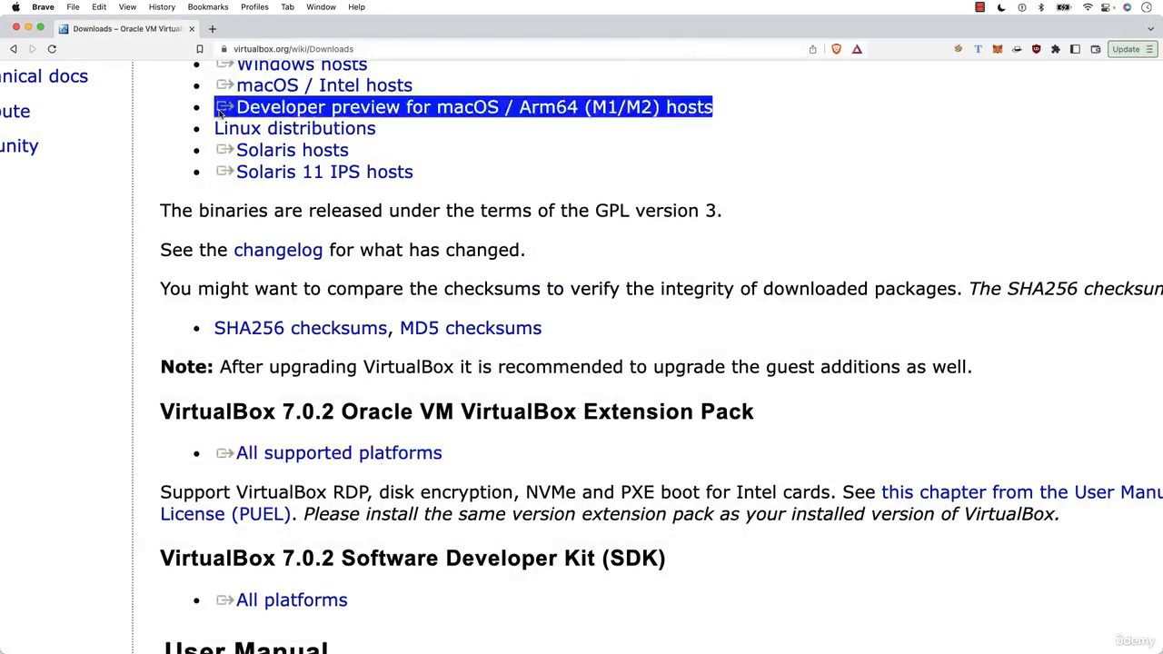
click(210, 83)
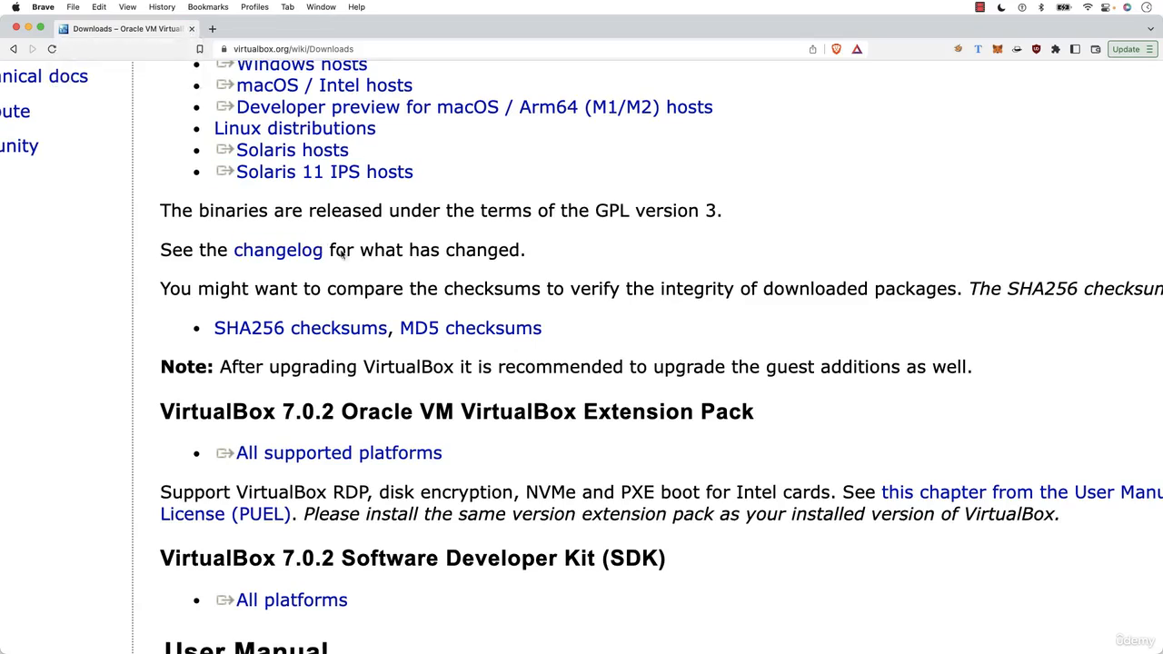
click(192, 29)
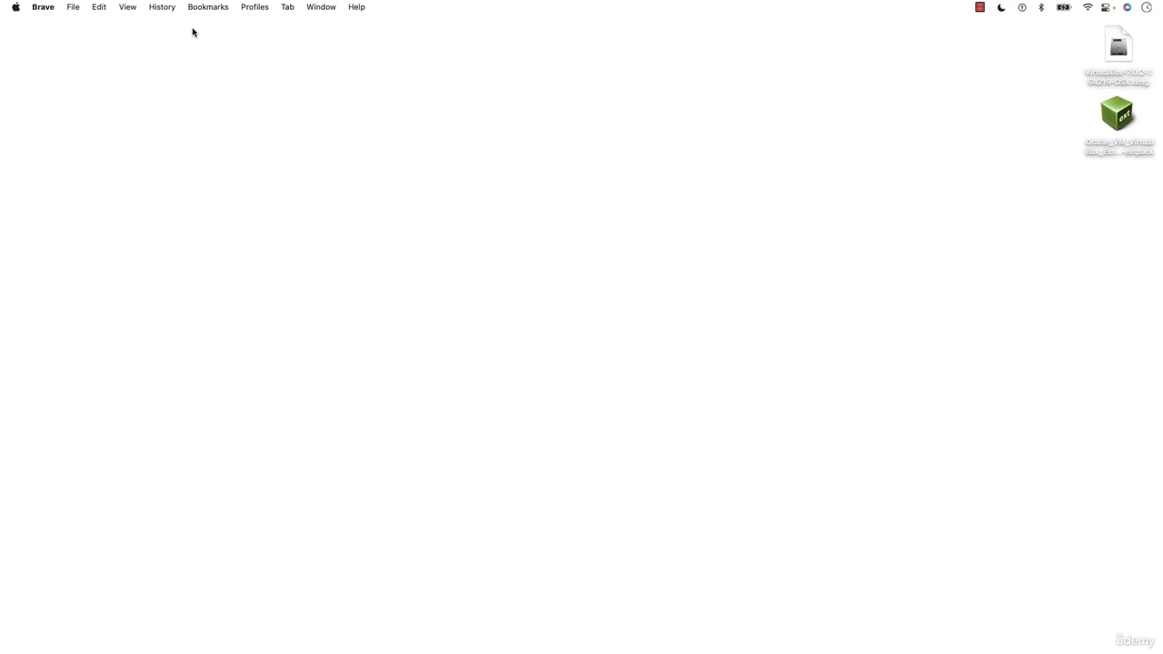
click(645, 182)
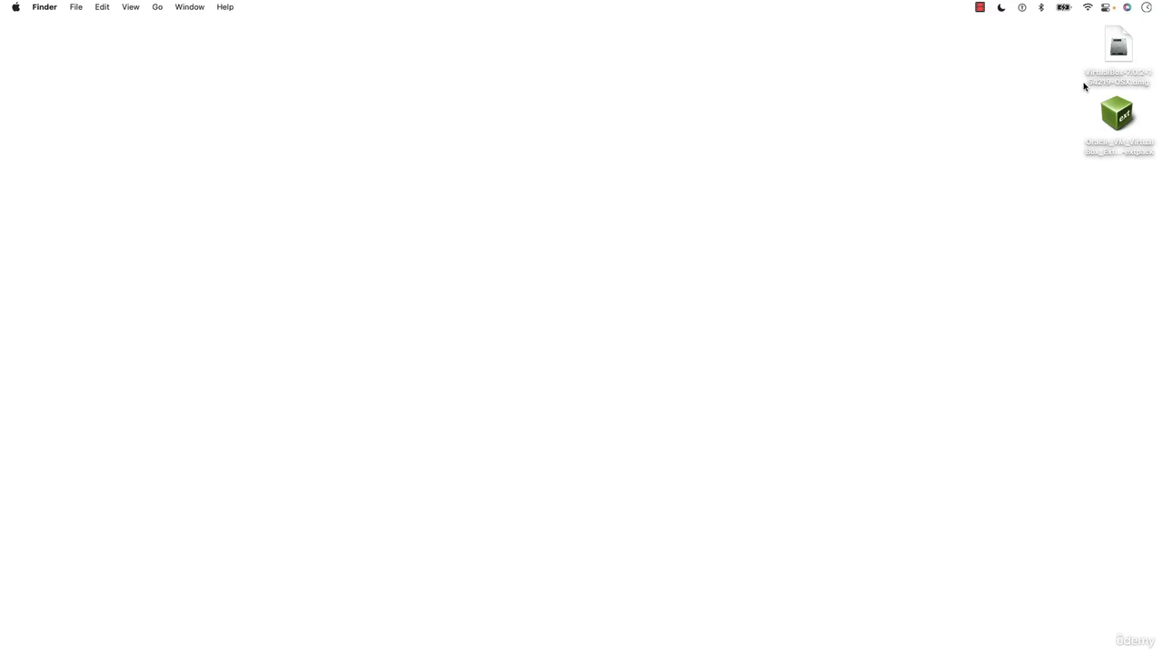
click(1118, 48)
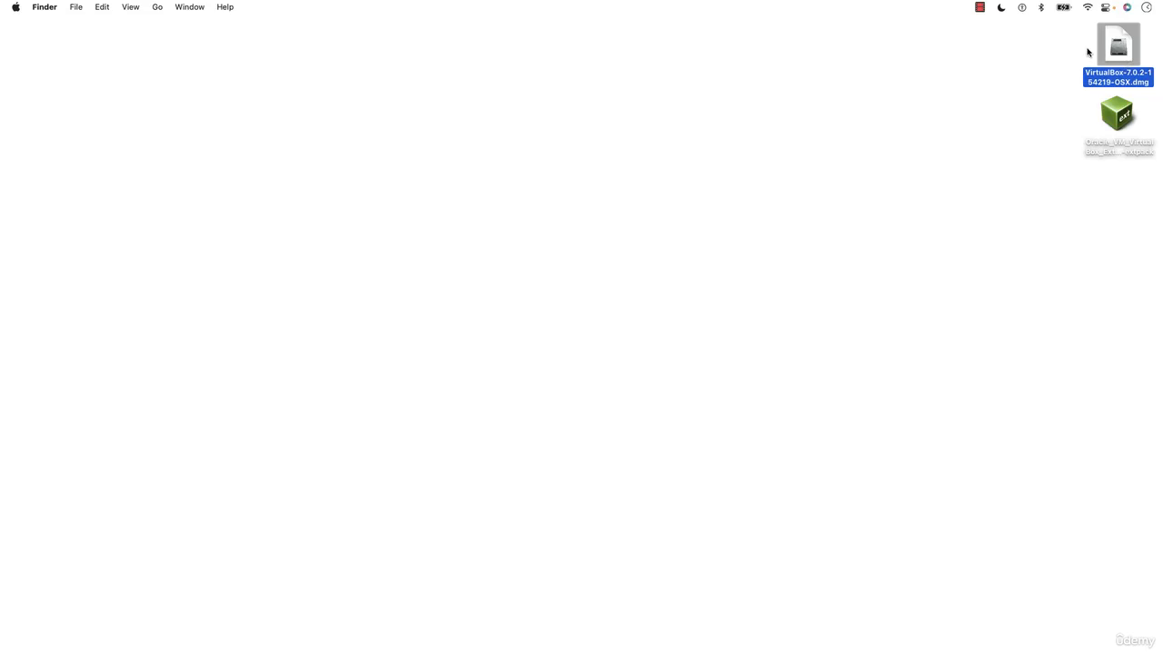
click(1082, 114)
click(1113, 112)
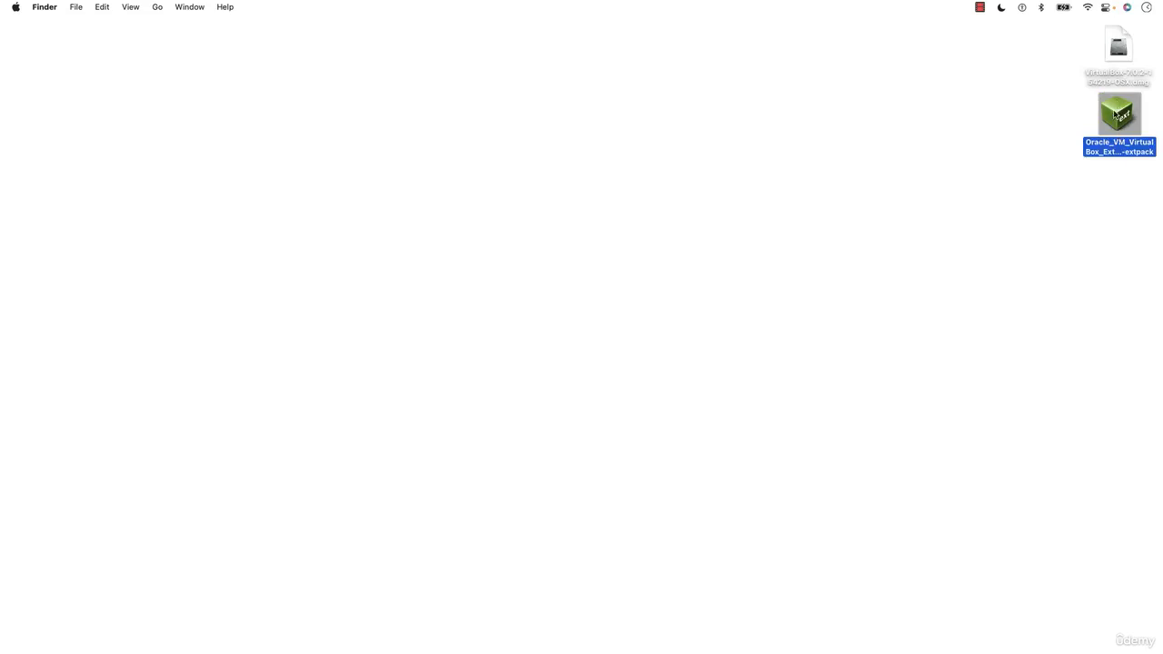
click(1121, 52)
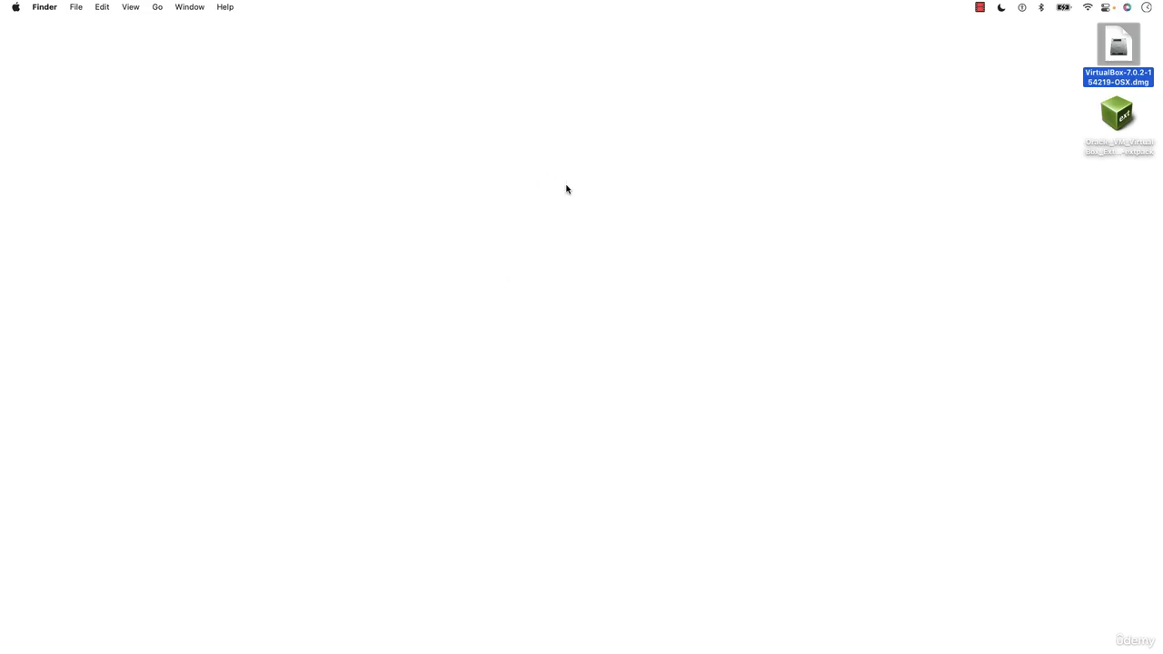
click(673, 143)
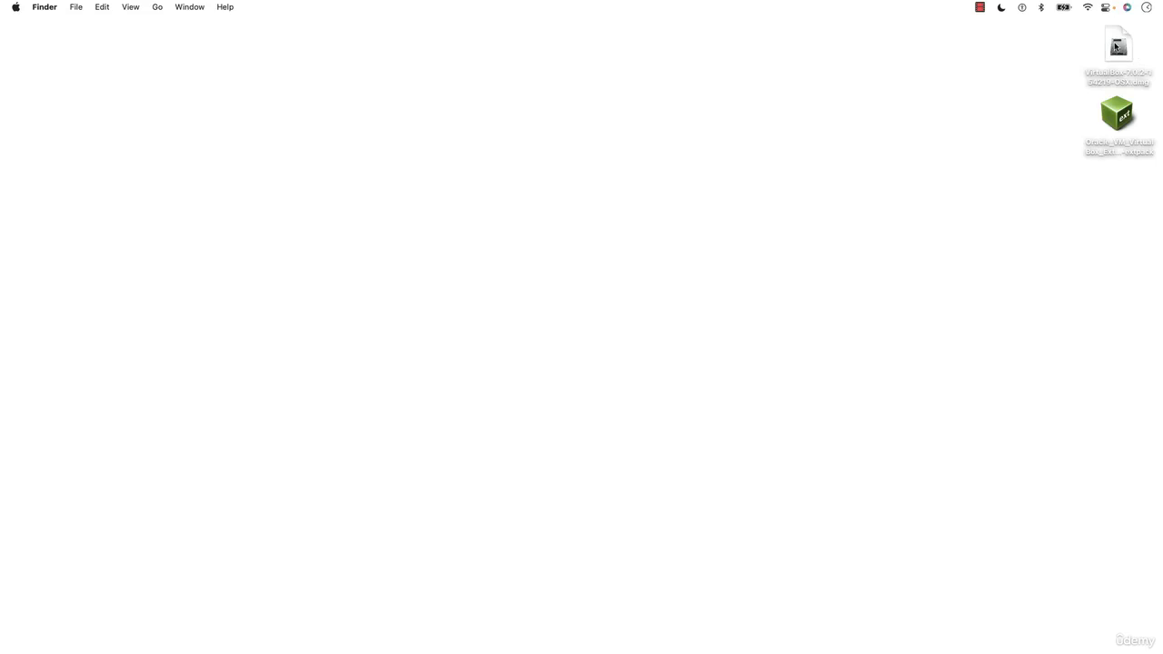
Open the disk image VirtualBox-7.0.2-154219-OSX.dmg from the desktop and launch its VirtualBox.pkg installer.
click(1116, 47)
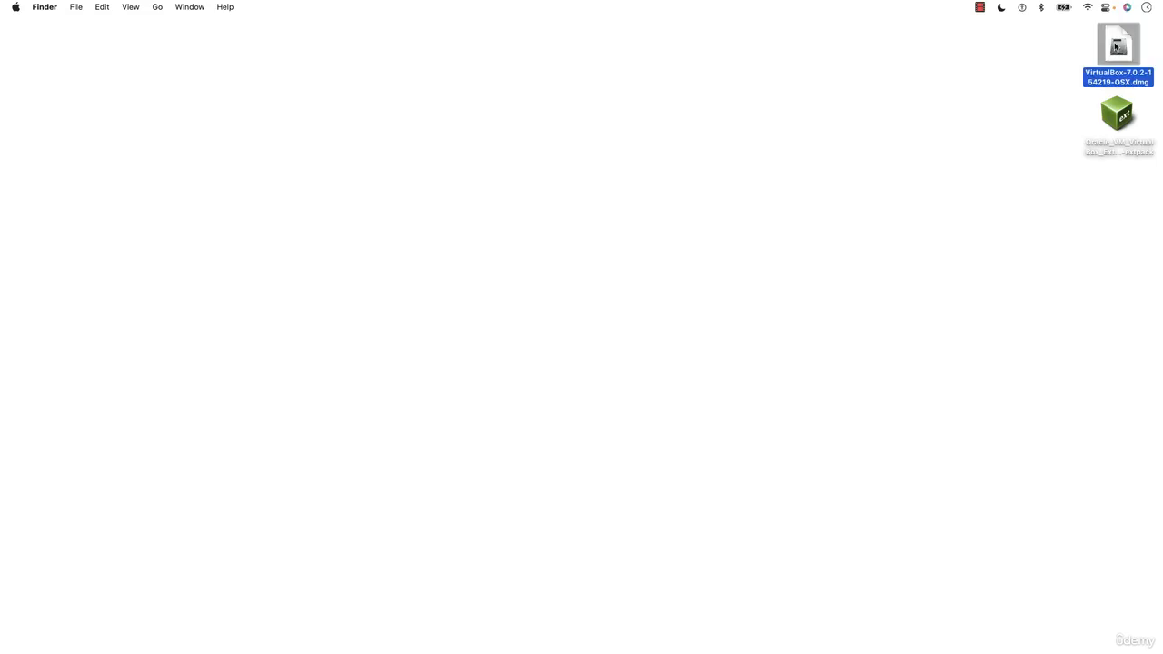
double_click(1116, 46)
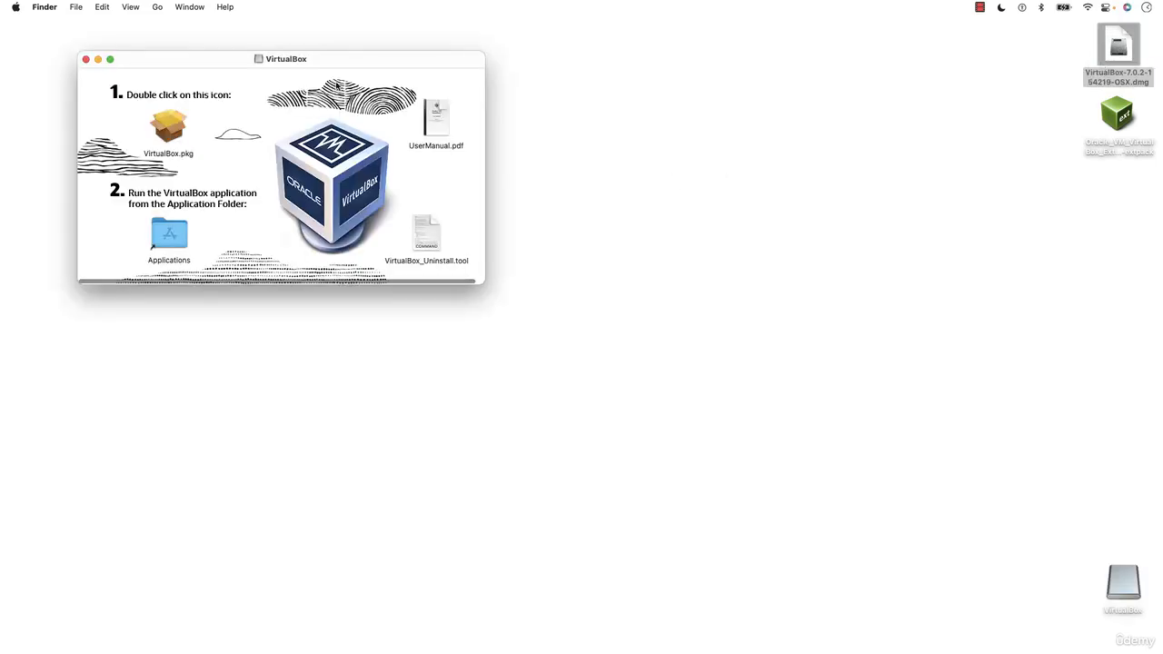
drag(348, 54, 568, 163)
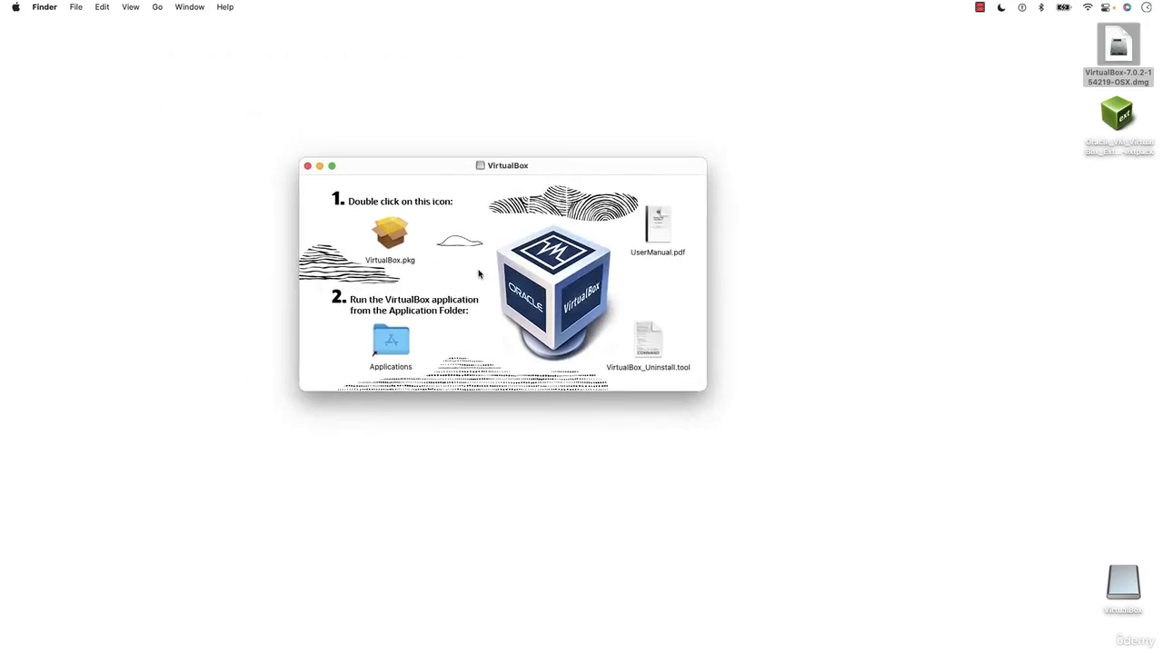
double_click(390, 225)
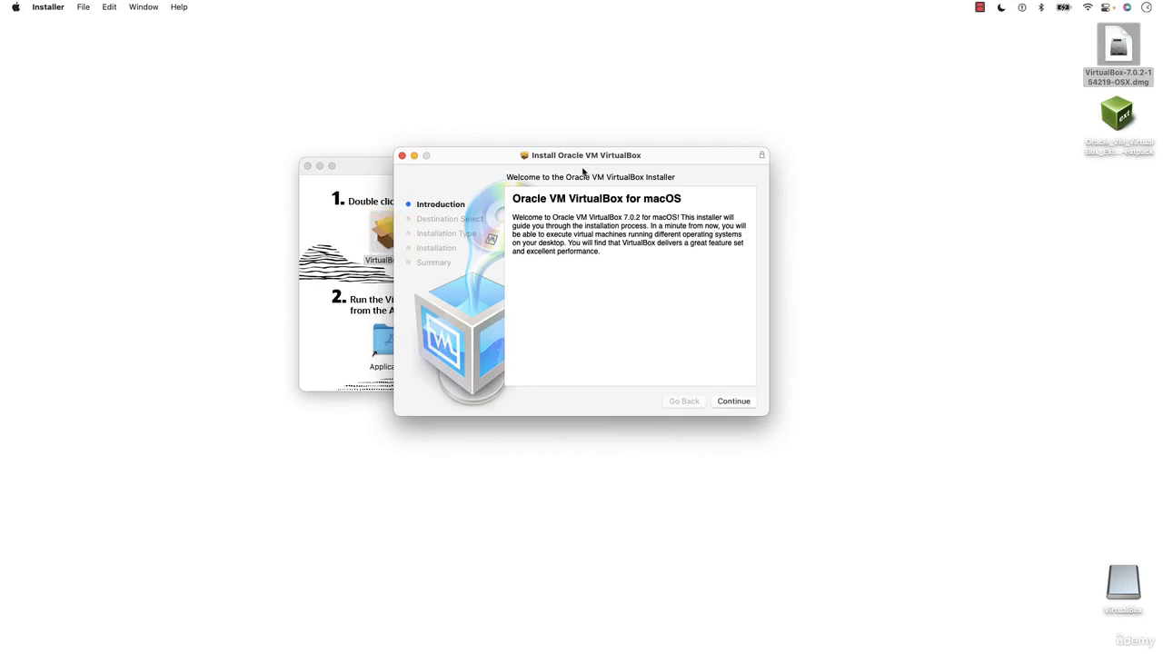
Run the standard Oracle VM VirtualBox installation on Macintosh HD, authorize it with the account password, and close the installer.
drag(589, 156, 517, 156)
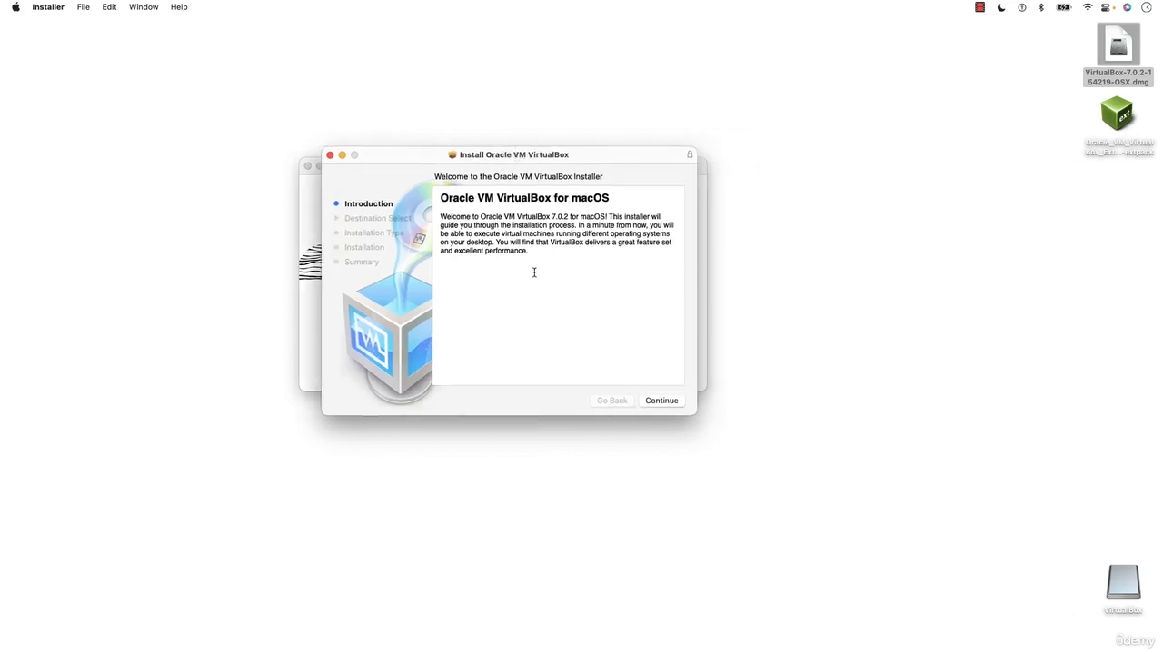
click(664, 402)
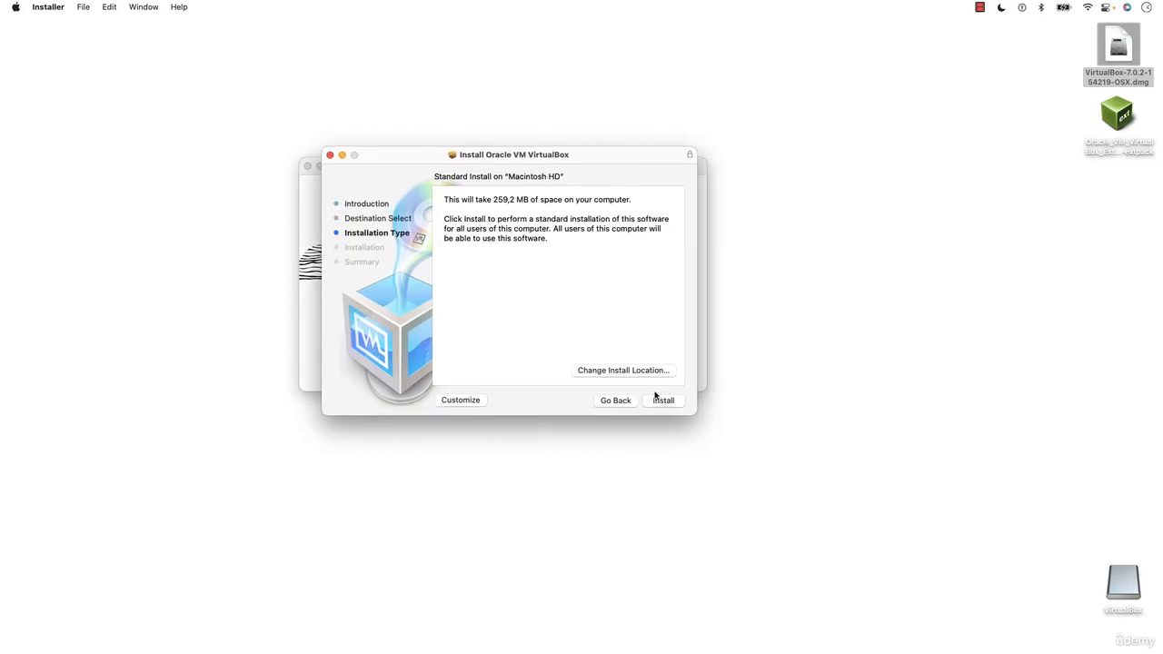
click(666, 401)
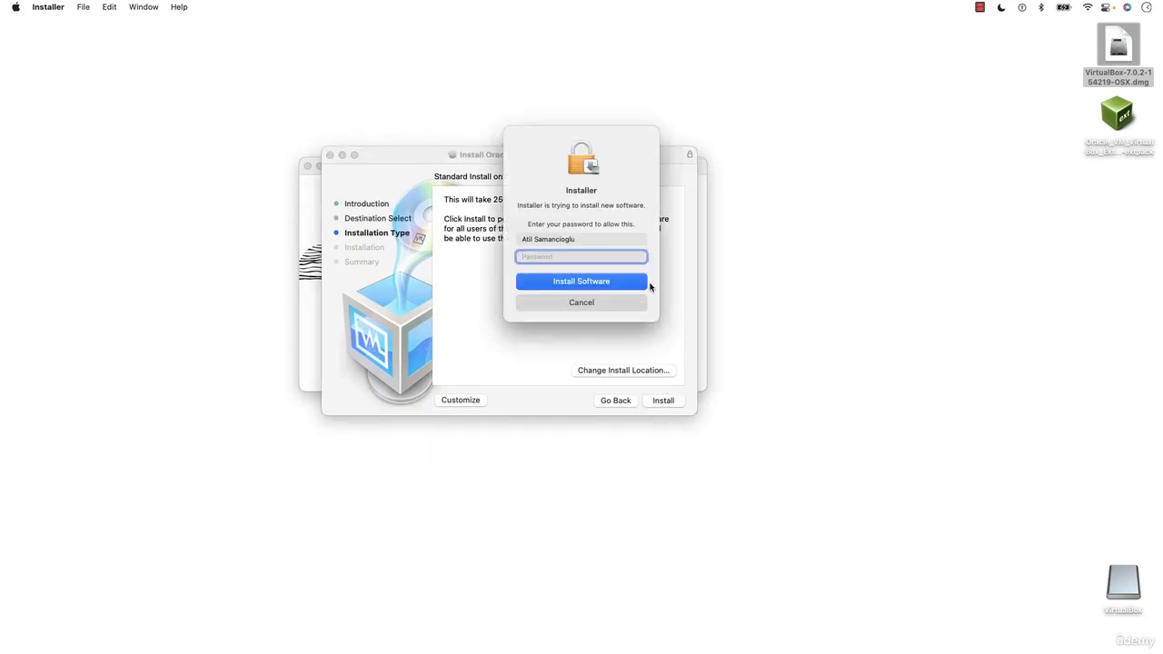
text(********)
key(Return)
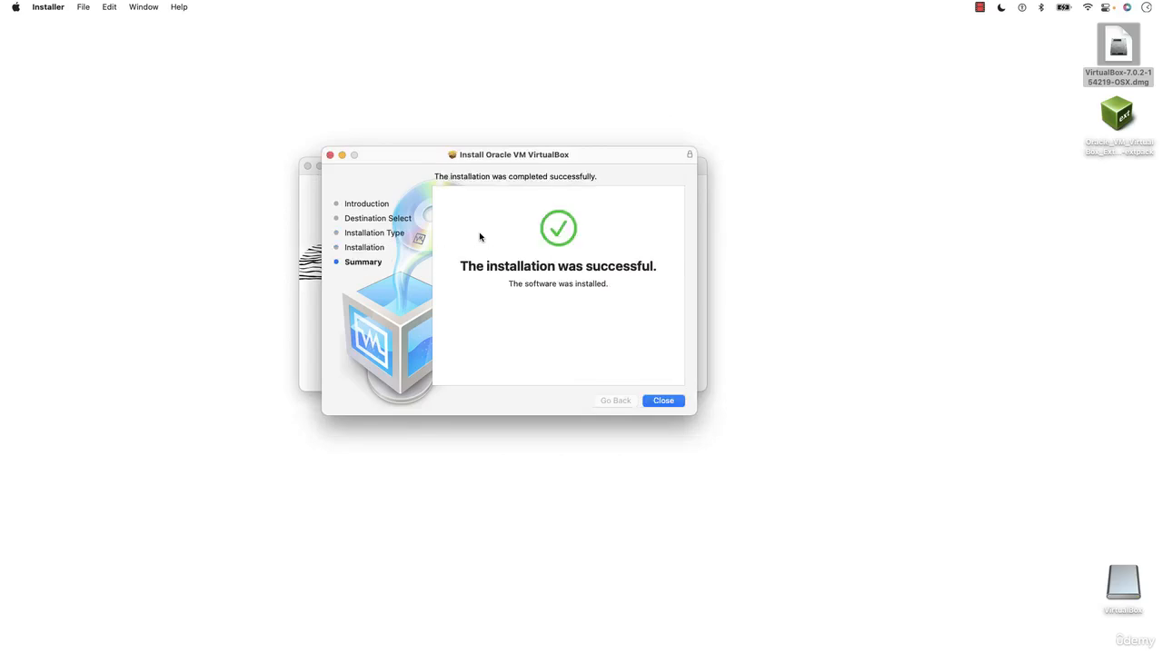
click(662, 402)
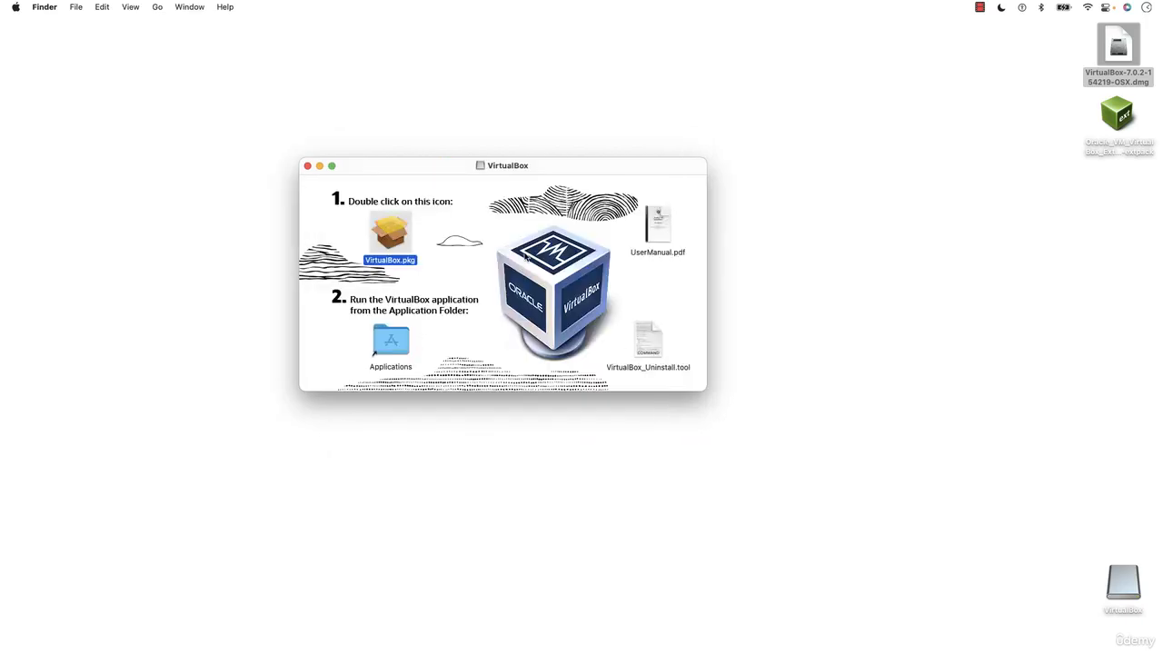
Open the Applications folder from the mounted VirtualBox disk image, and close both the folder and disk image windows.
click(408, 344)
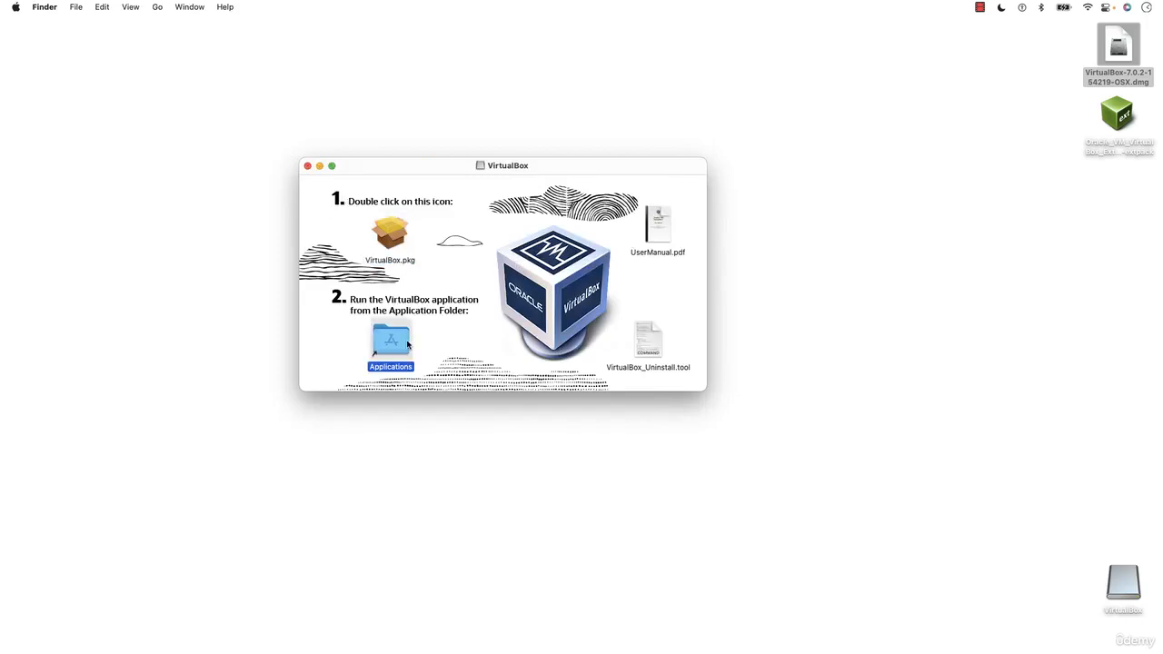
double_click(407, 345)
click(325, 182)
click(307, 167)
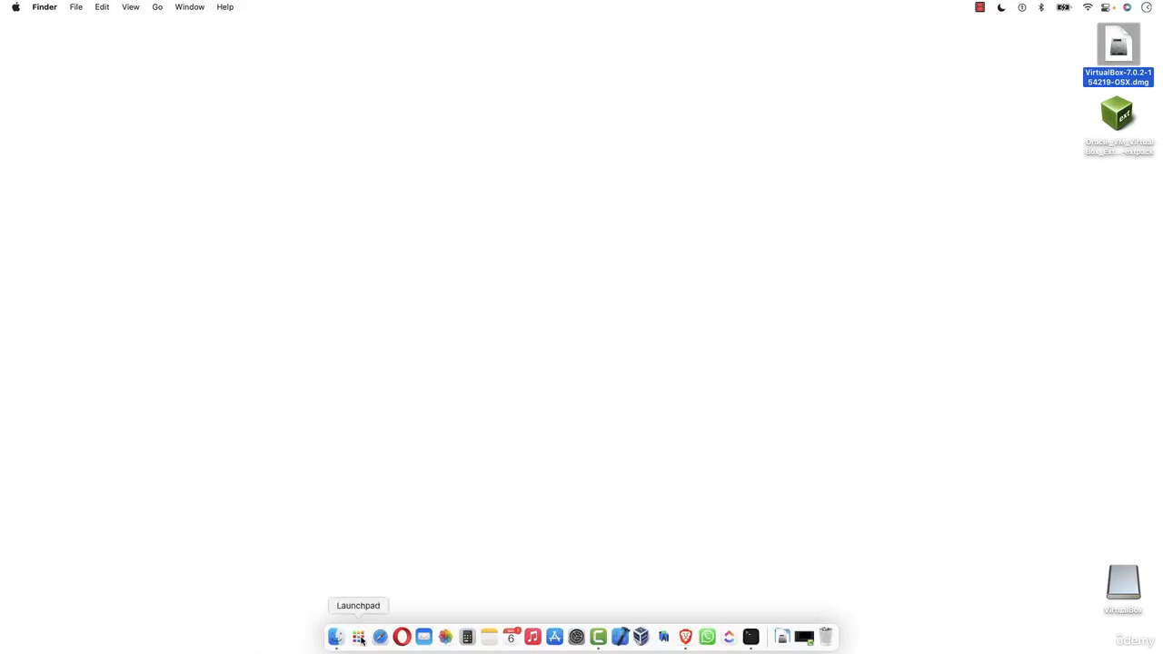
Look through the Launchpad pages for the VirtualBox application and return to the desktop.
click(359, 638)
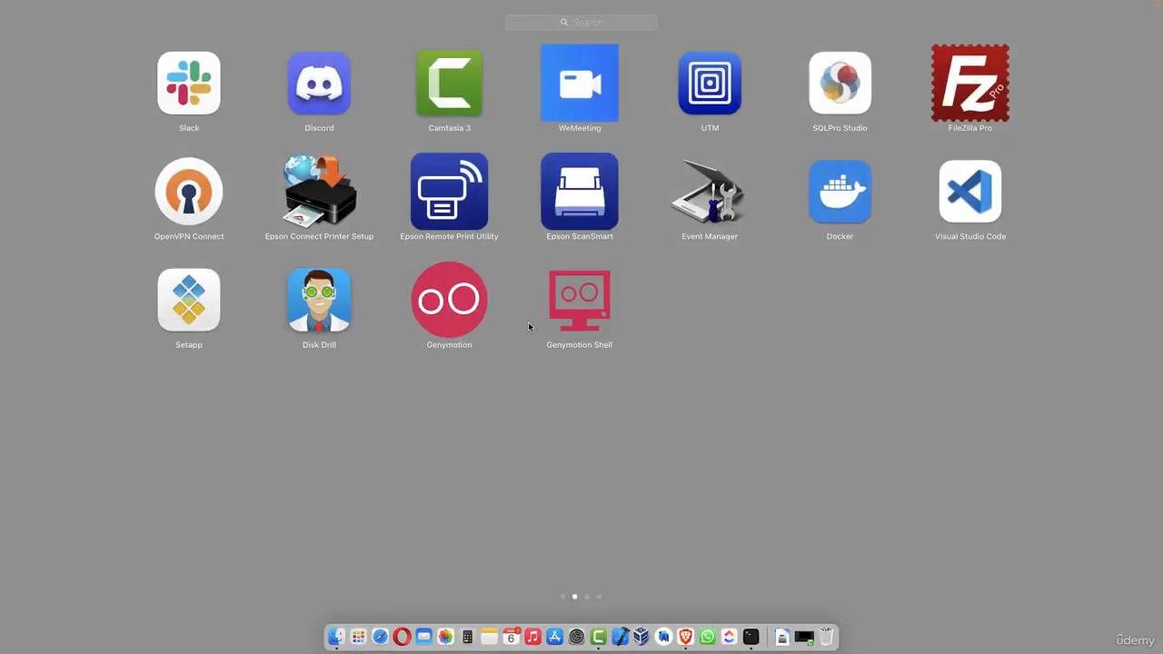
drag(579, 455, 787, 410)
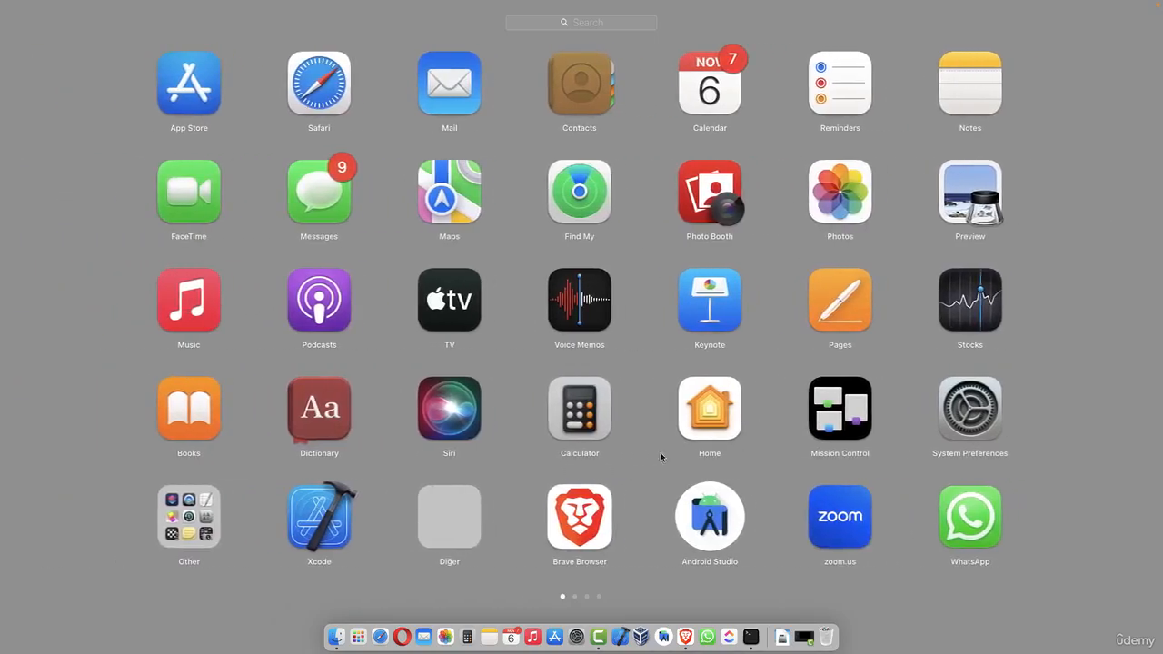
drag(661, 457, 773, 462)
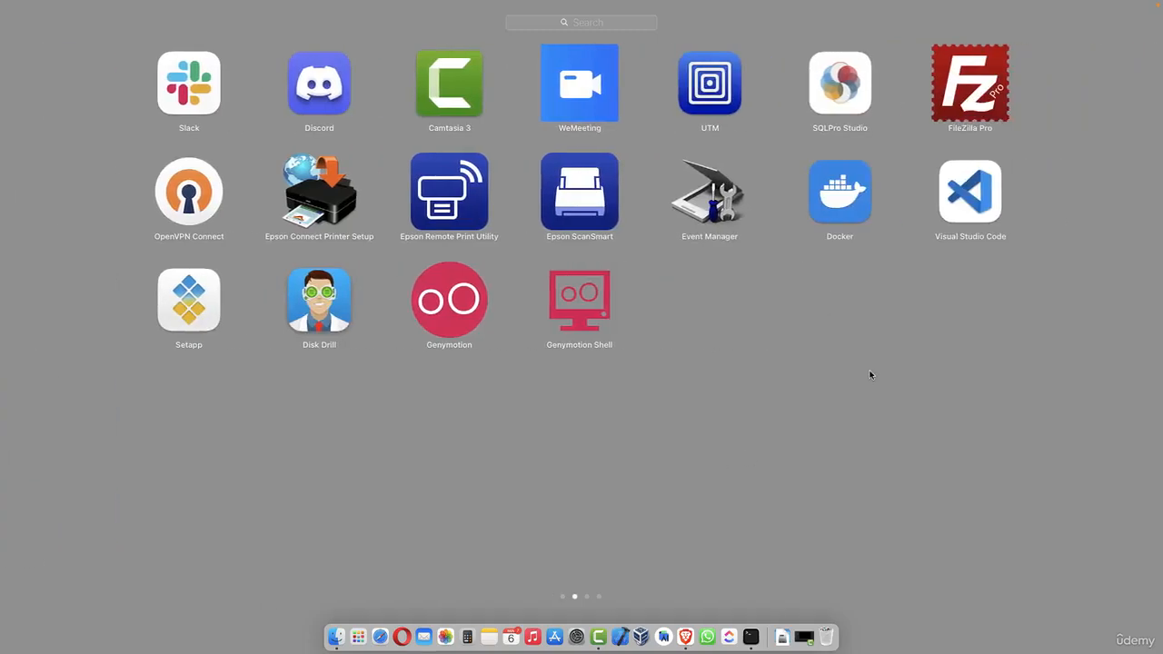
drag(869, 374, 415, 376)
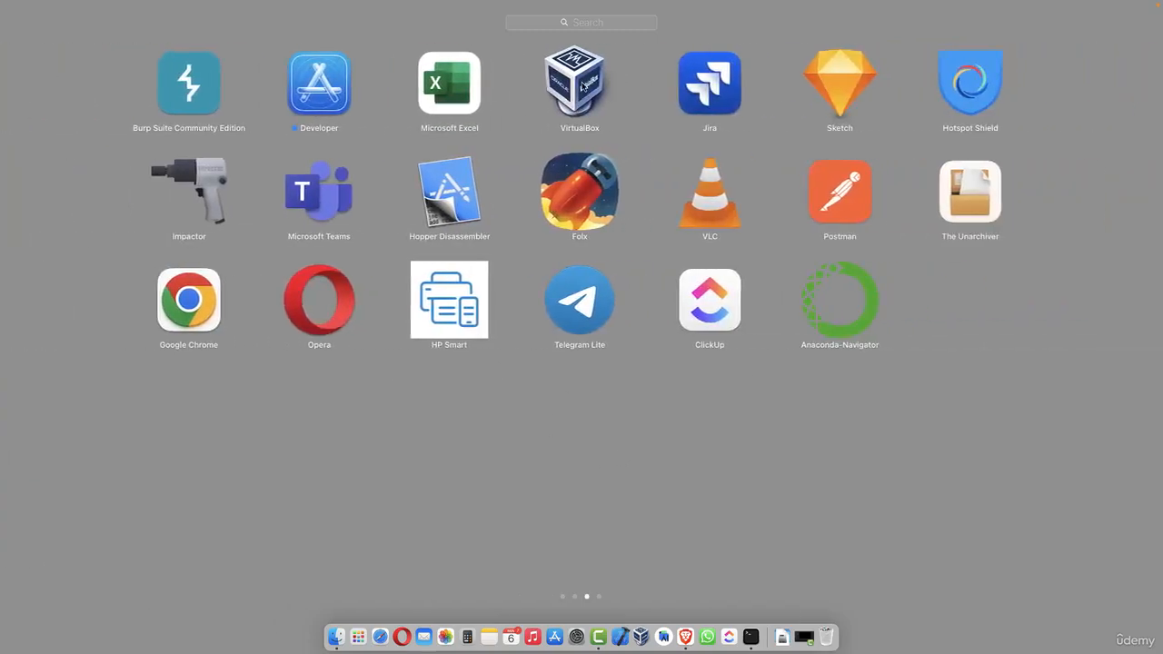
click(539, 452)
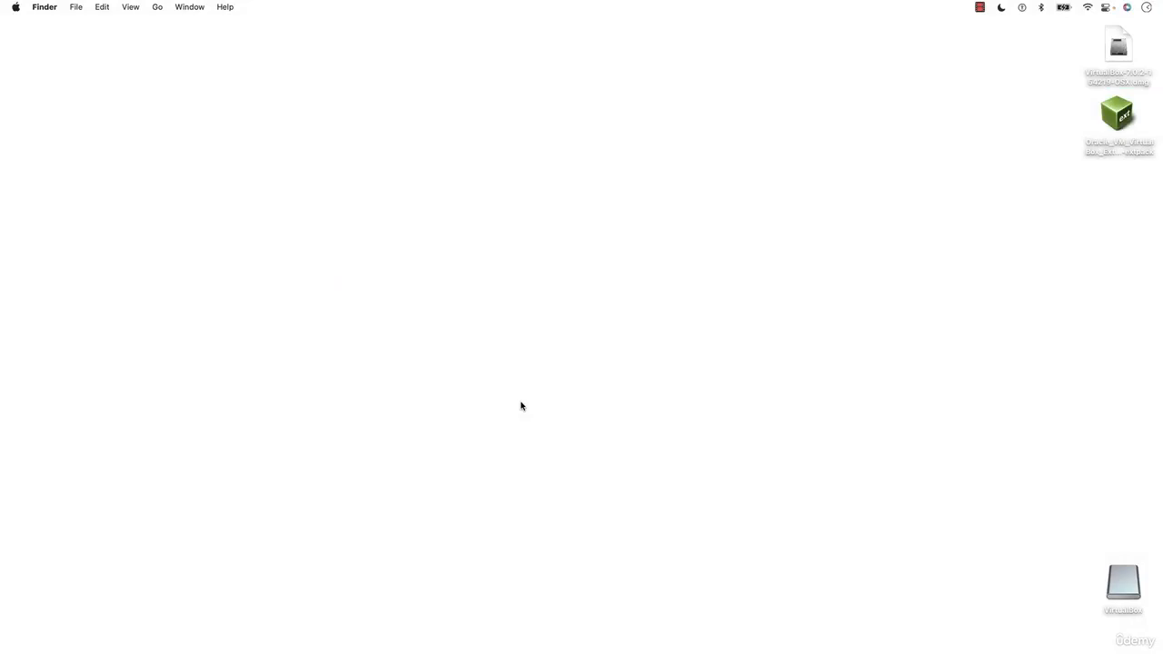
Find VirtualBox with a Spotlight search for "virtu" and launch it.
key(super+space)
text(virtu)
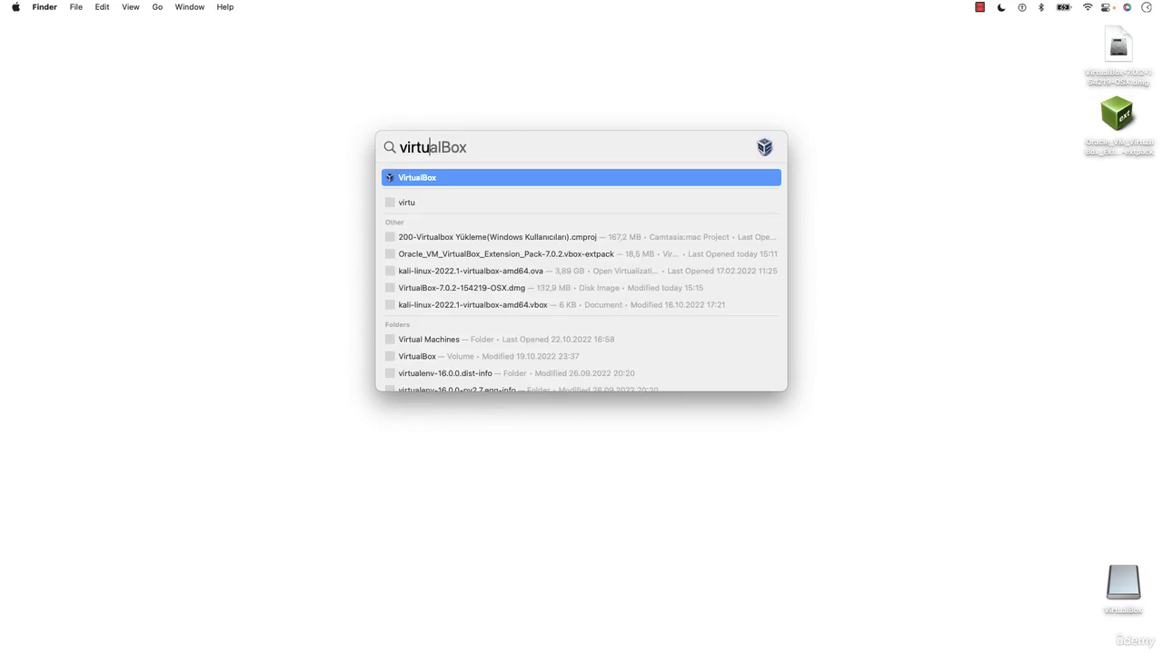
click(462, 176)
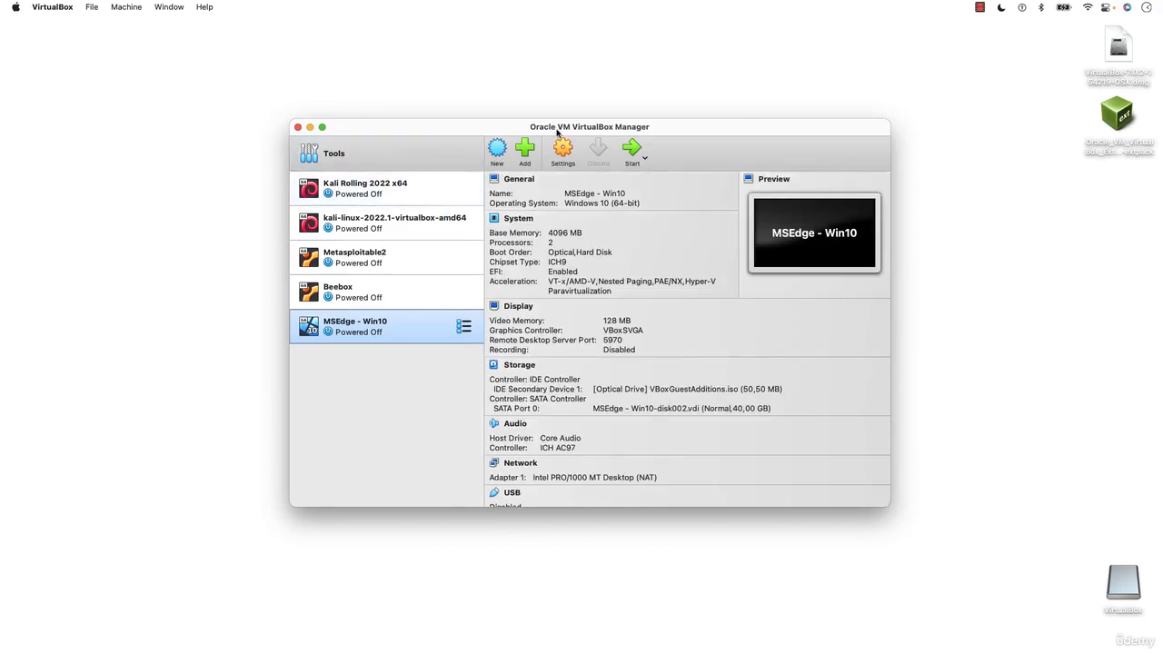
drag(557, 131, 549, 128)
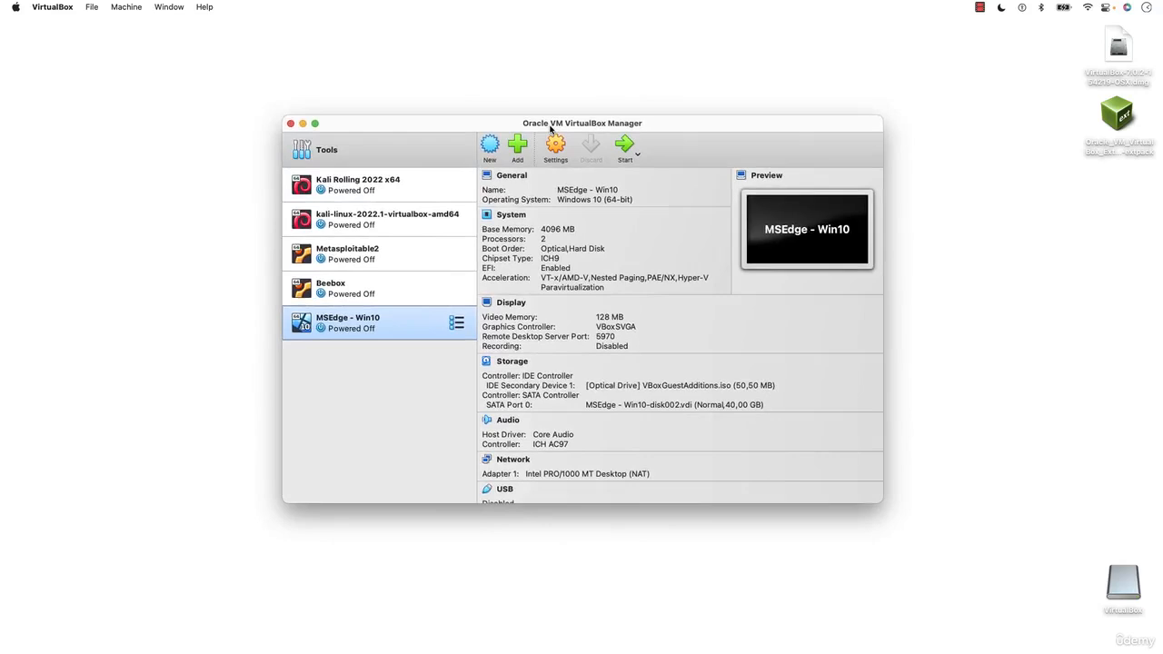
Examine the details of each virtual machine in the list, from Kali Rolling 2022 x64 down to MSEdge - Win10.
click(377, 189)
click(379, 223)
click(380, 257)
click(378, 290)
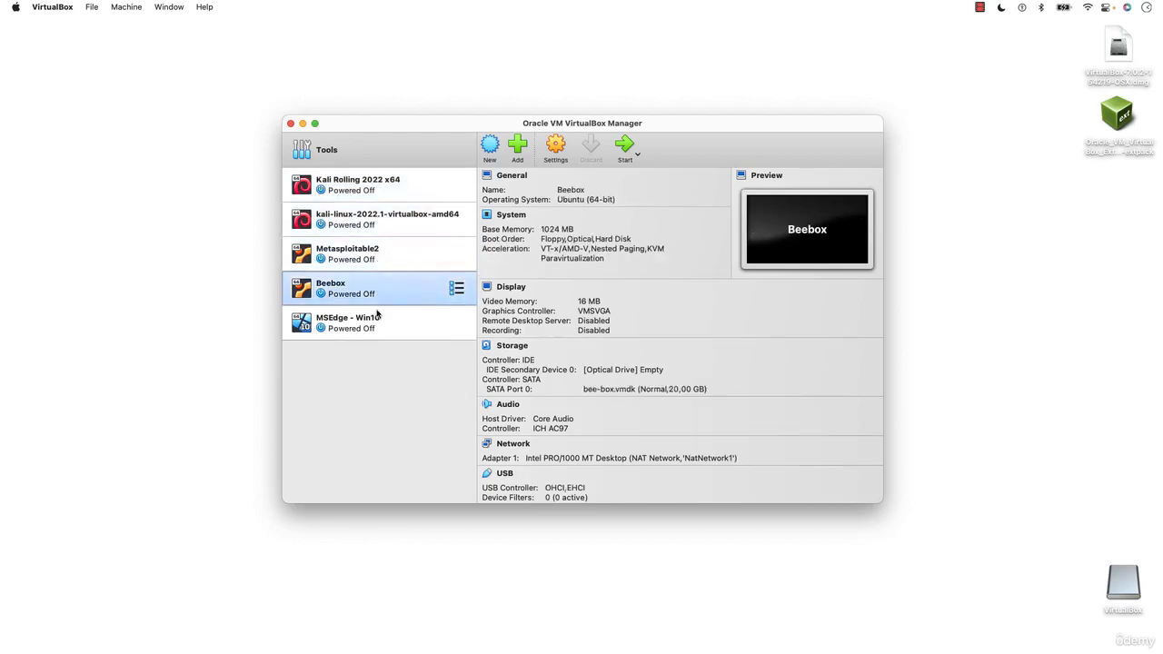
click(377, 316)
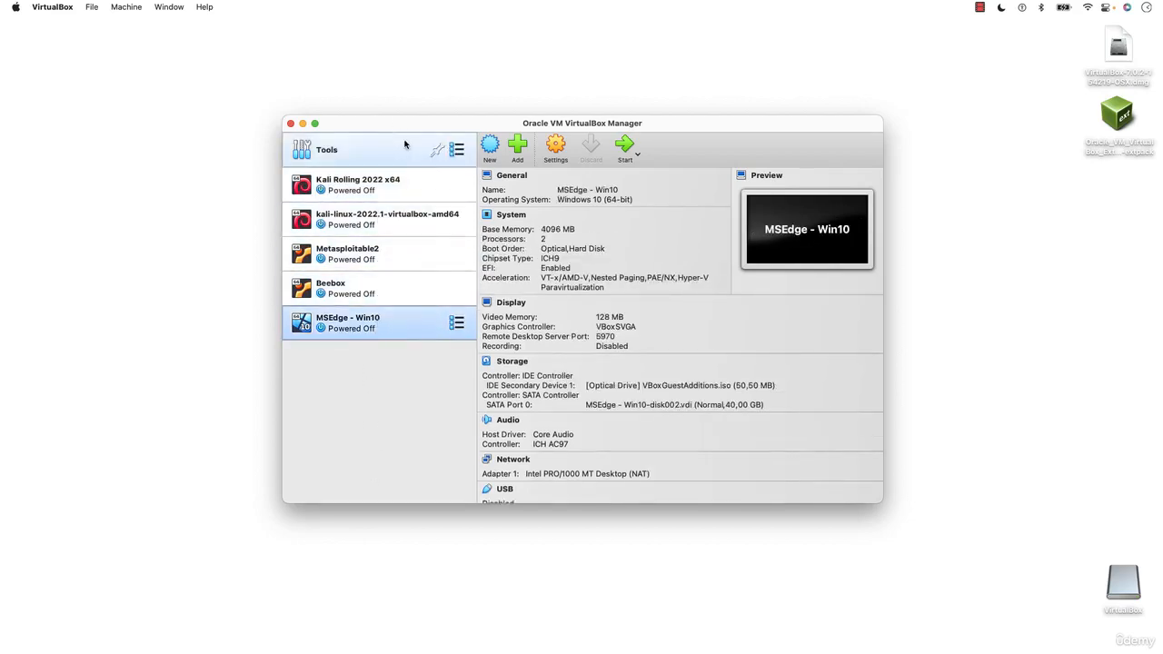
Display the global Tools' Welcome page and slightly reposition the VirtualBox Manager window.
click(456, 149)
click(513, 218)
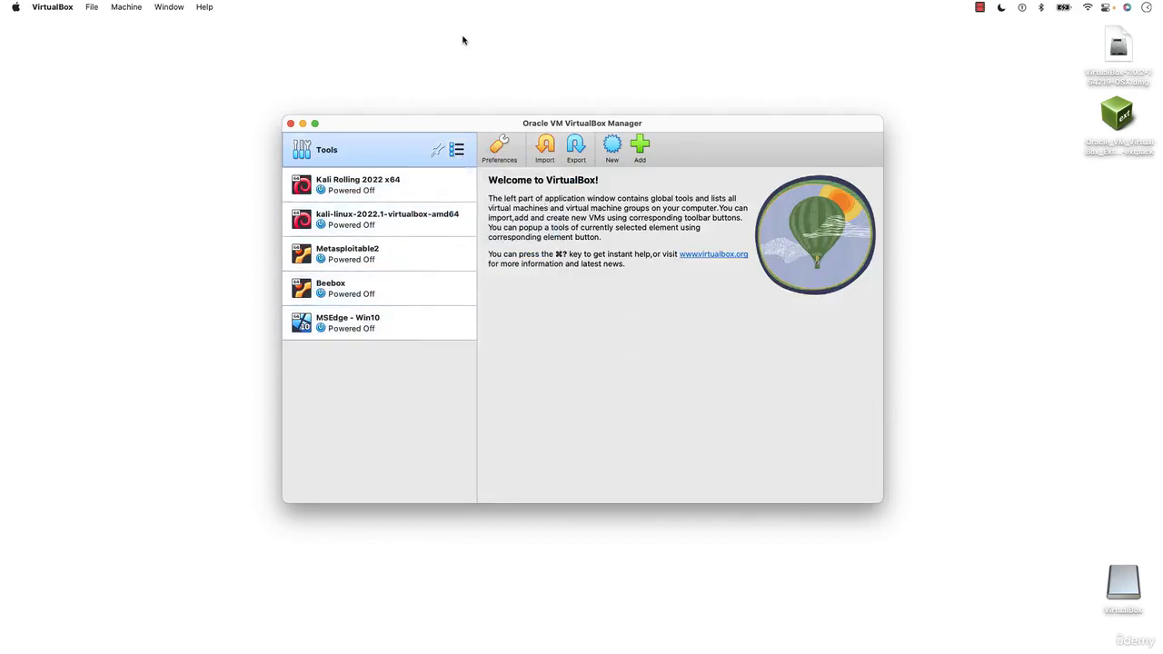
drag(454, 128, 454, 134)
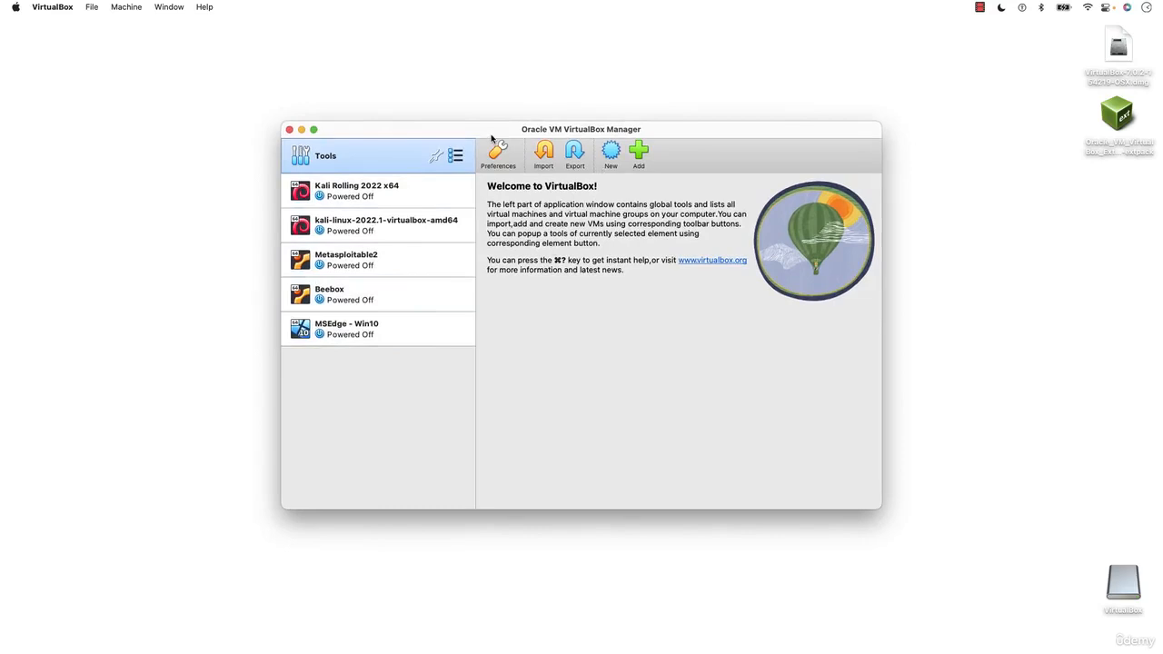
mouse_move(490, 137)
mouse_down()
mouse_move(473, 138)
mouse_move(496, 137)
mouse_up()
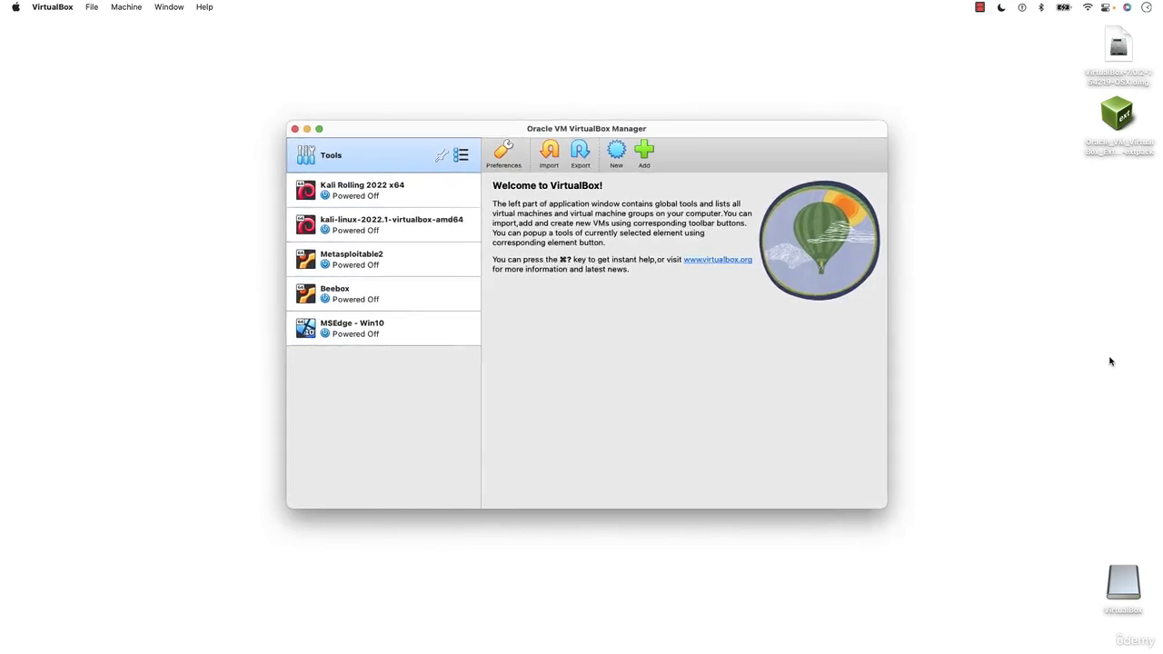
Eject the mounted VirtualBox volume and move VirtualBox-7.0.2-154219-OSX.dmg from the desktop to the Trash.
right_click(1126, 583)
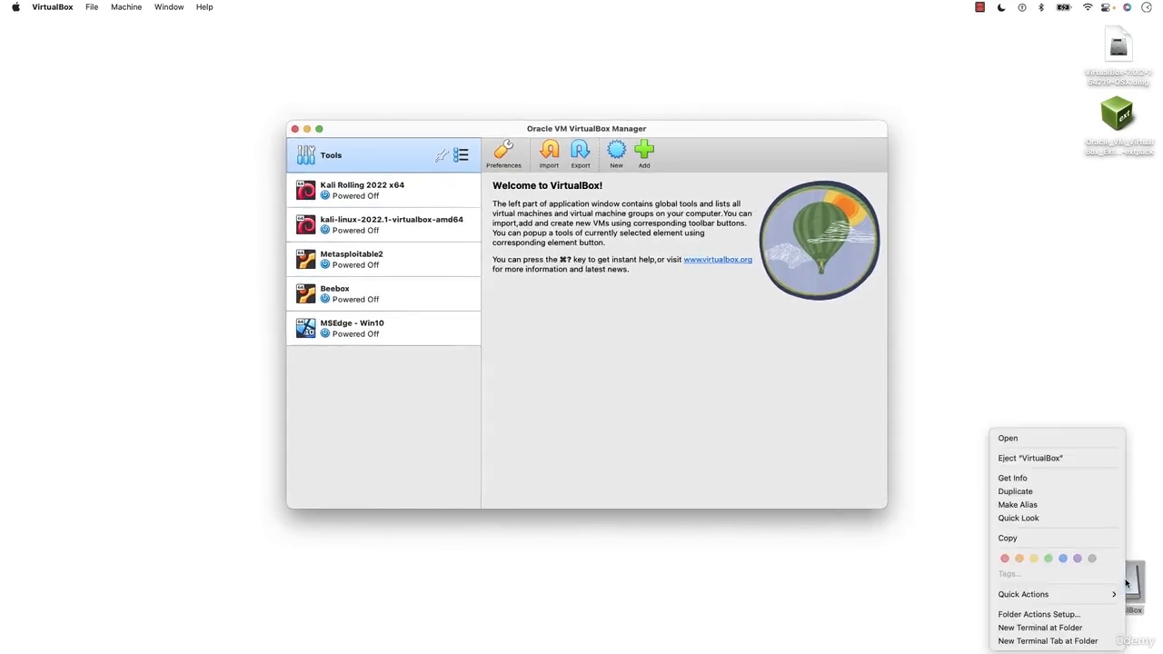
click(1055, 461)
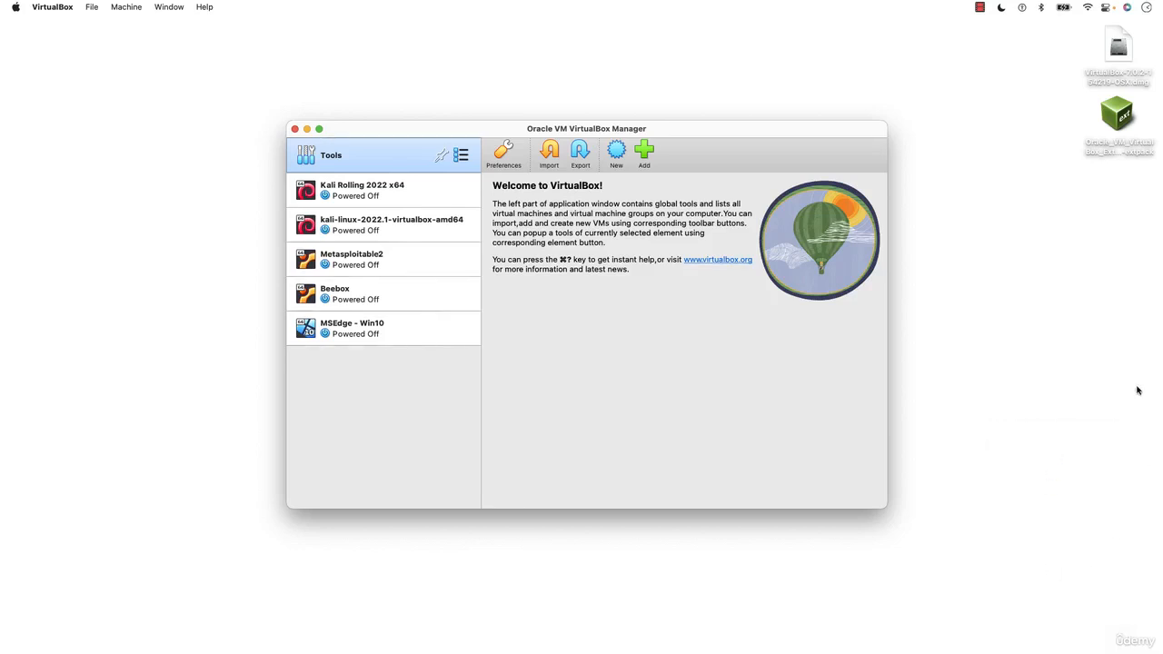
click(1118, 53)
right_click(1117, 53)
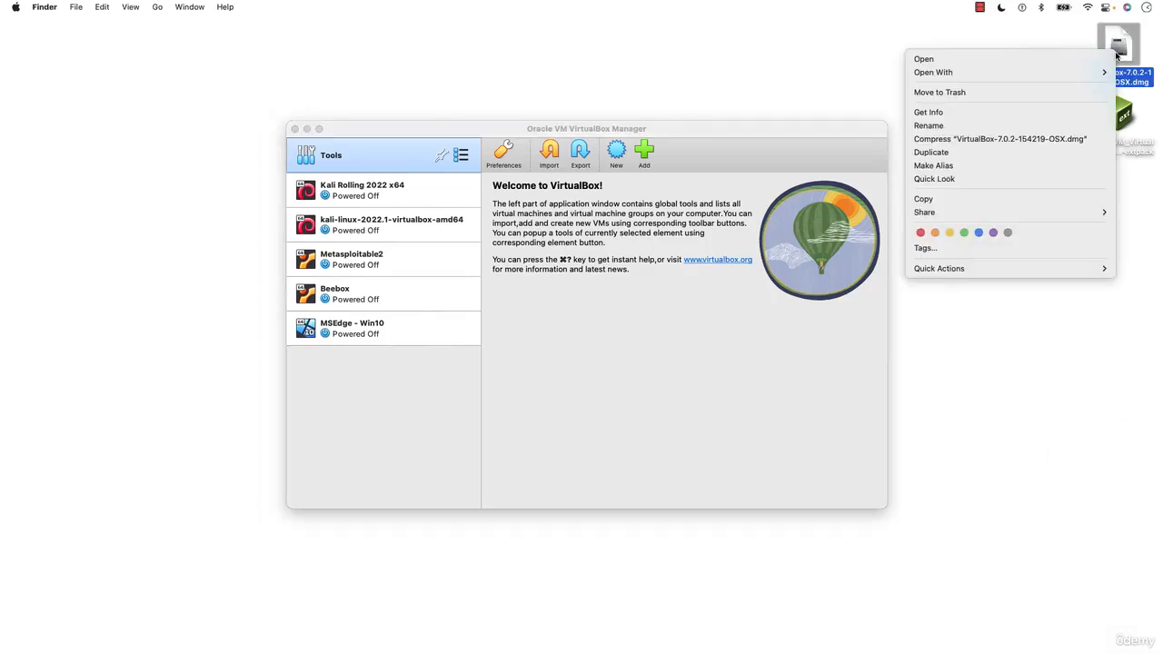
click(1062, 99)
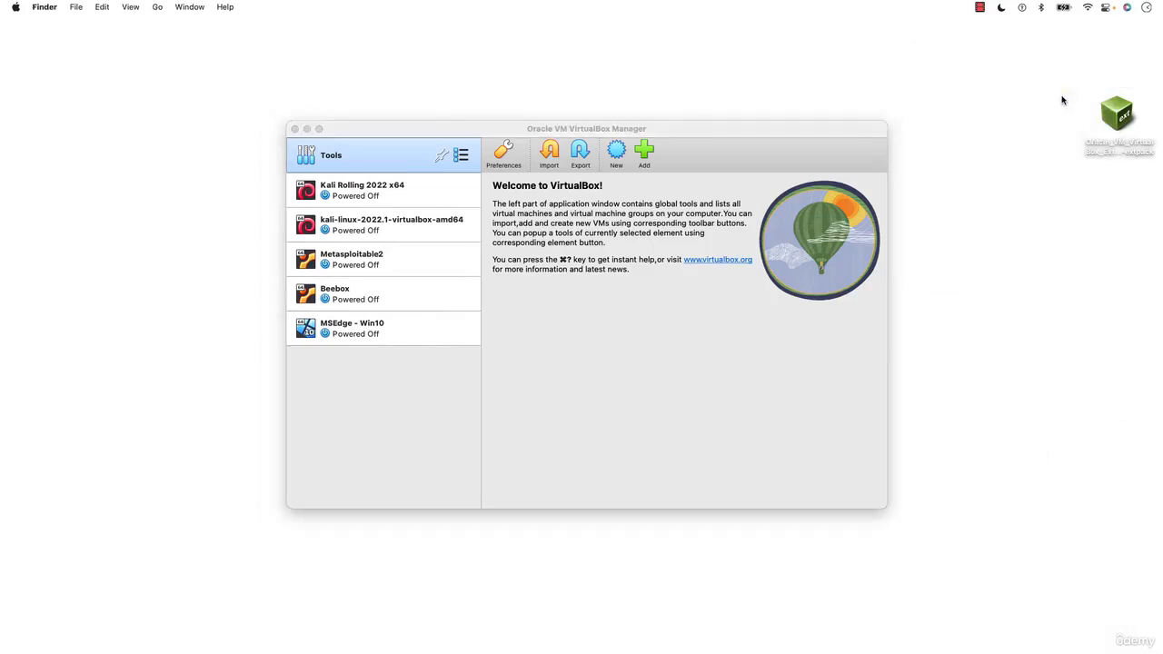
Open the Oracle VM VirtualBox Extension Pack 7.0.2 file from the desktop and choose to reinstall the pack.
click(776, 130)
drag(777, 130, 793, 136)
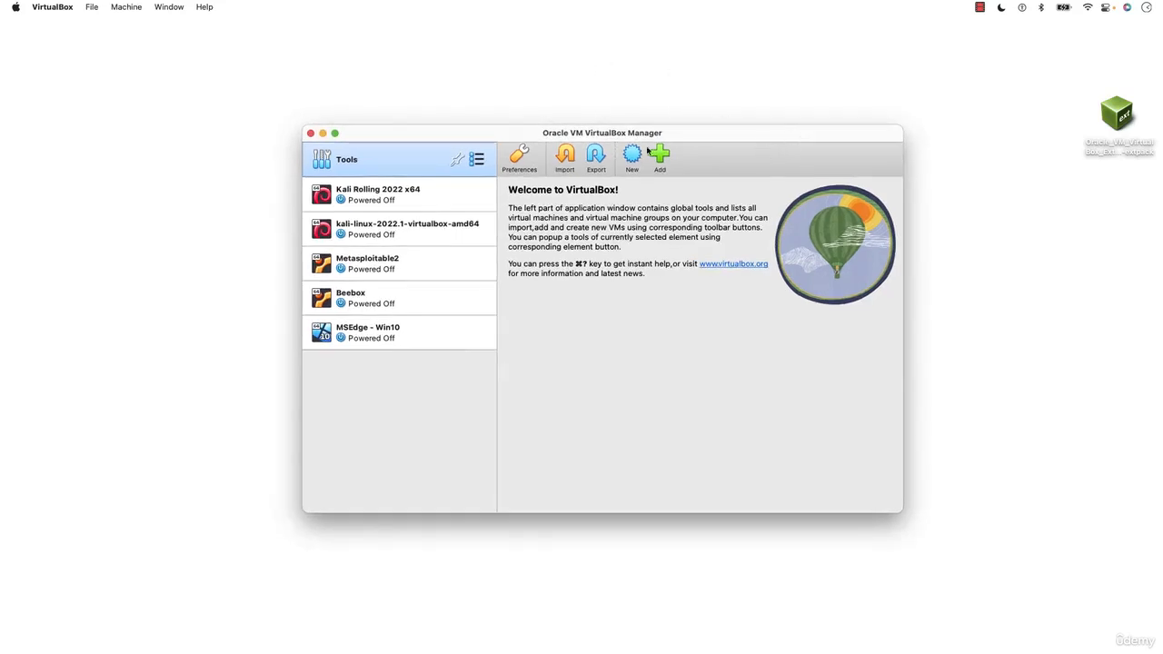
click(1119, 129)
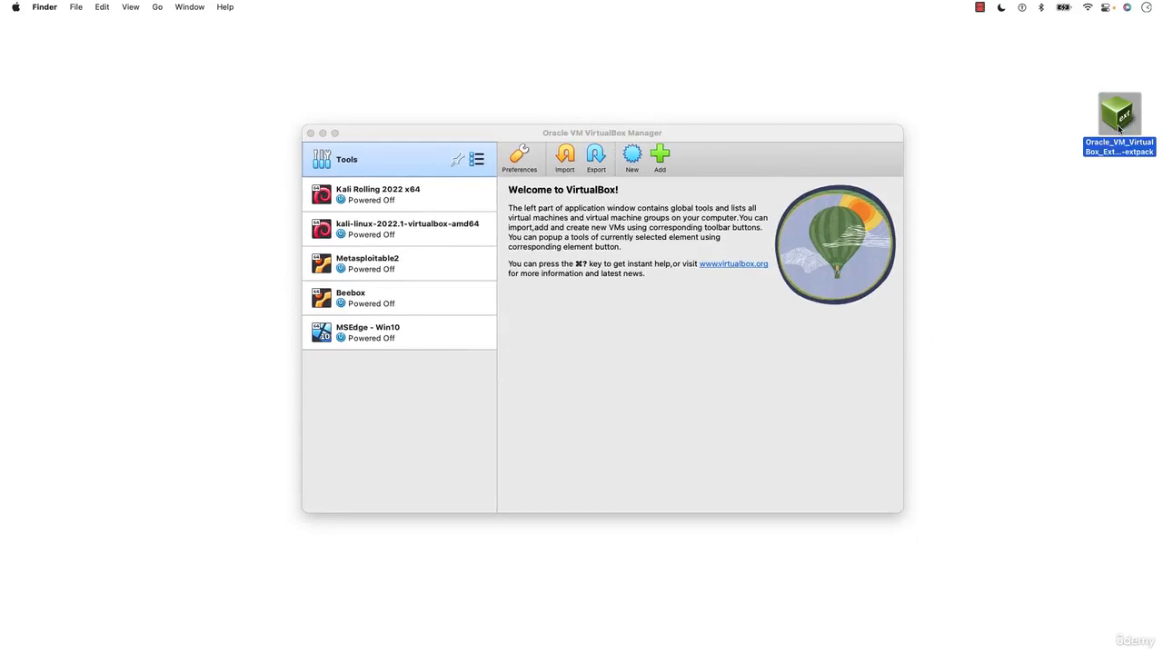
click(811, 134)
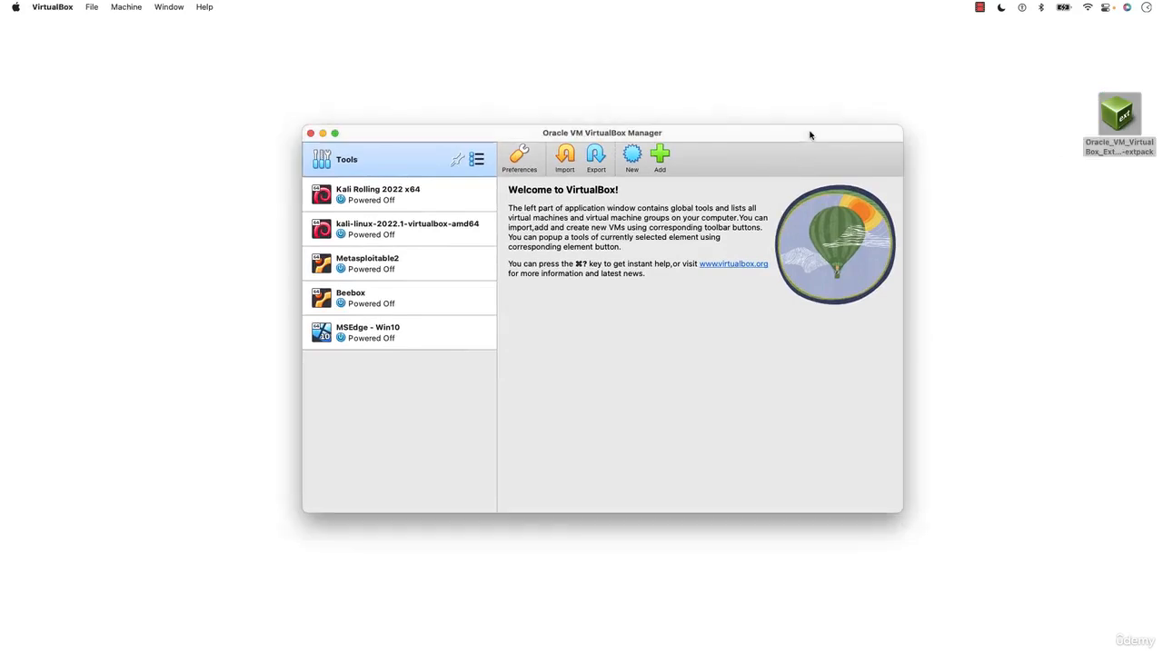
double_click(1116, 123)
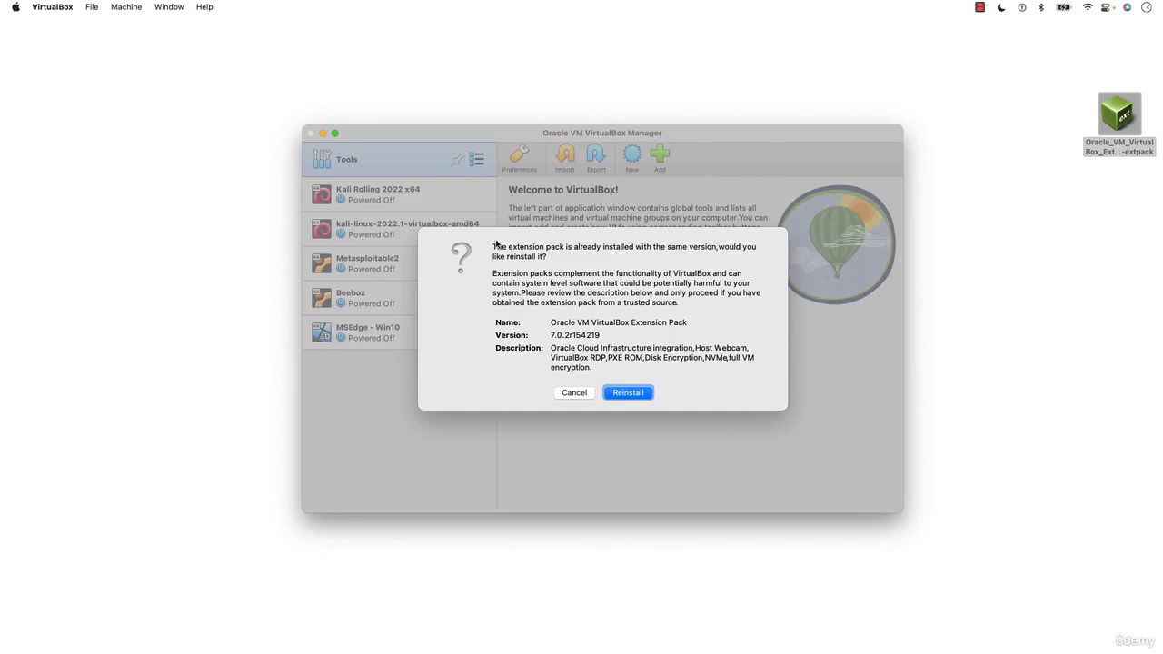
click(639, 395)
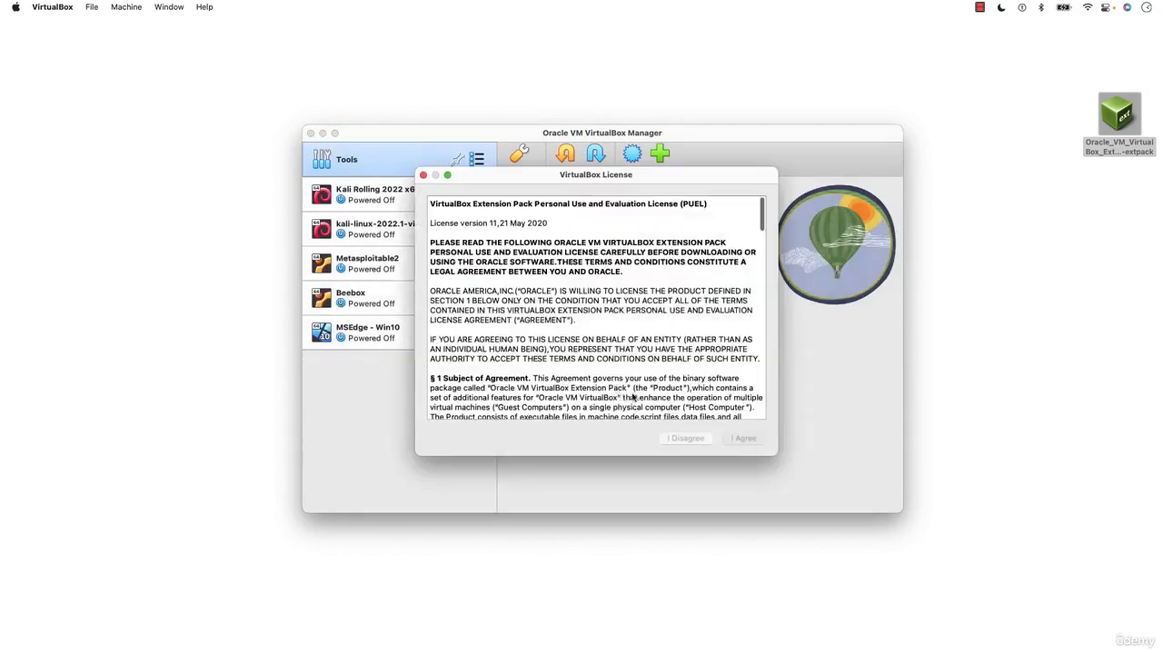
Read to the end of the VirtualBox Extension Pack license, agree to it, and authorize the installation with the account password.
scroll(682, 341, down, 10)
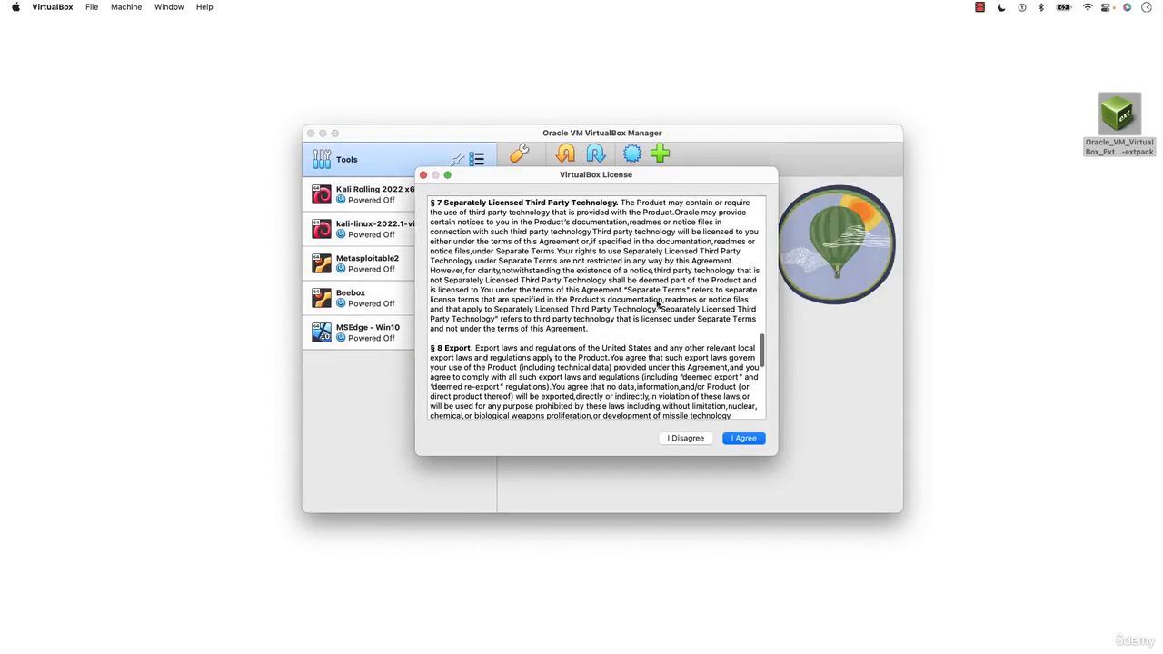
scroll(664, 361, down, 5)
click(741, 438)
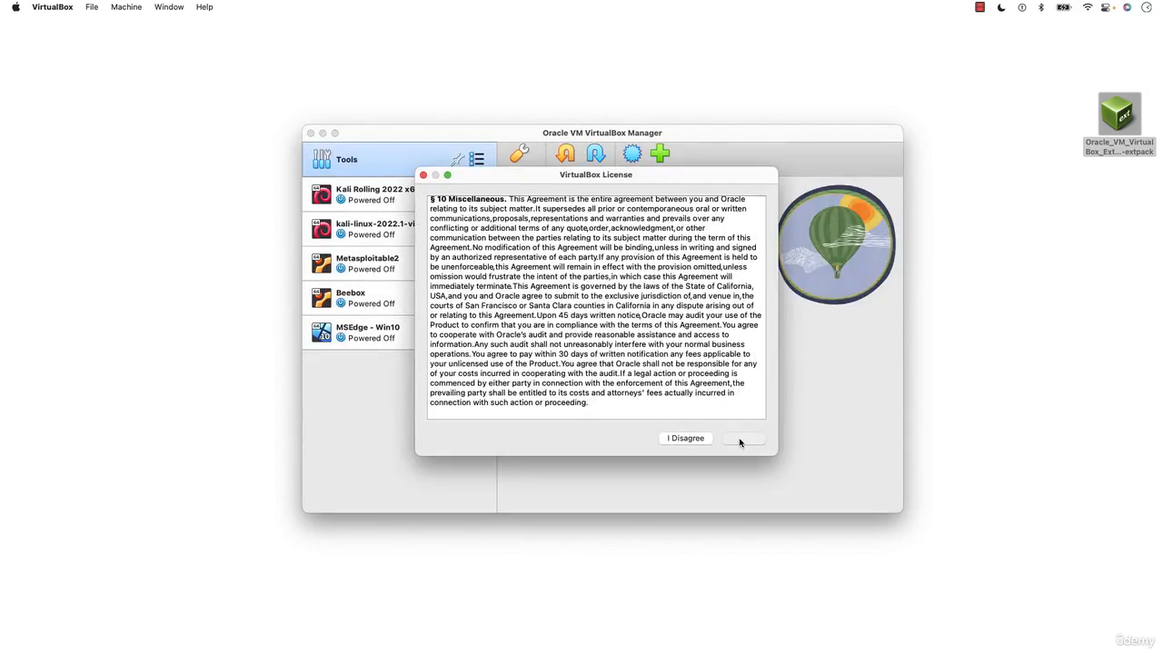
text(******)
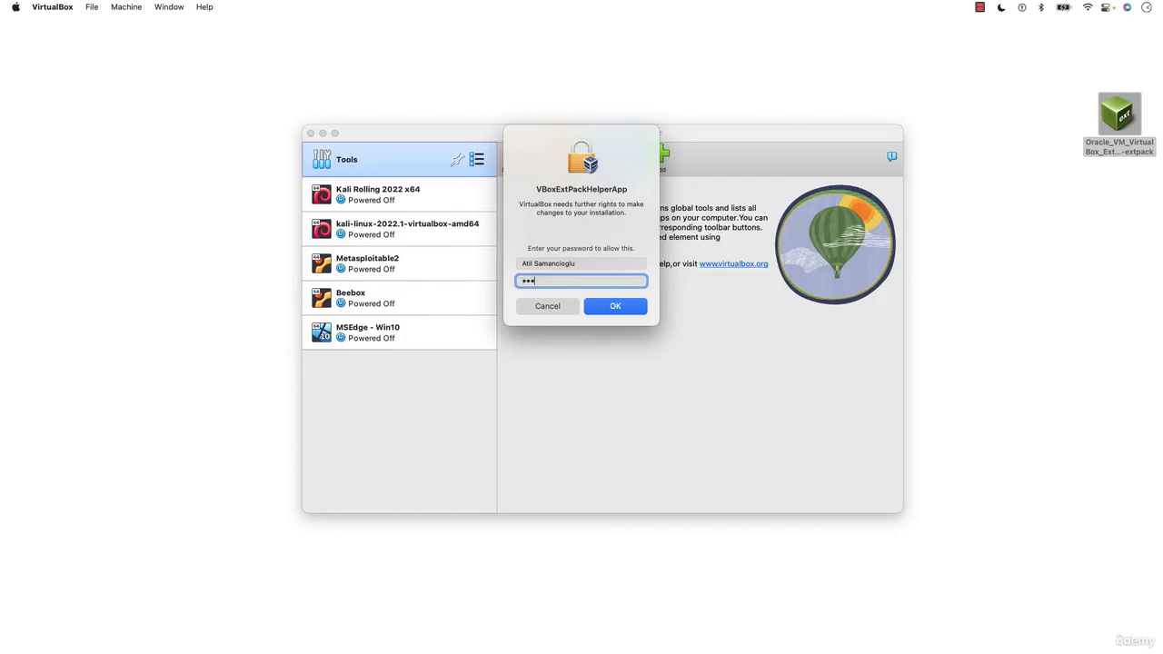
key(Return)
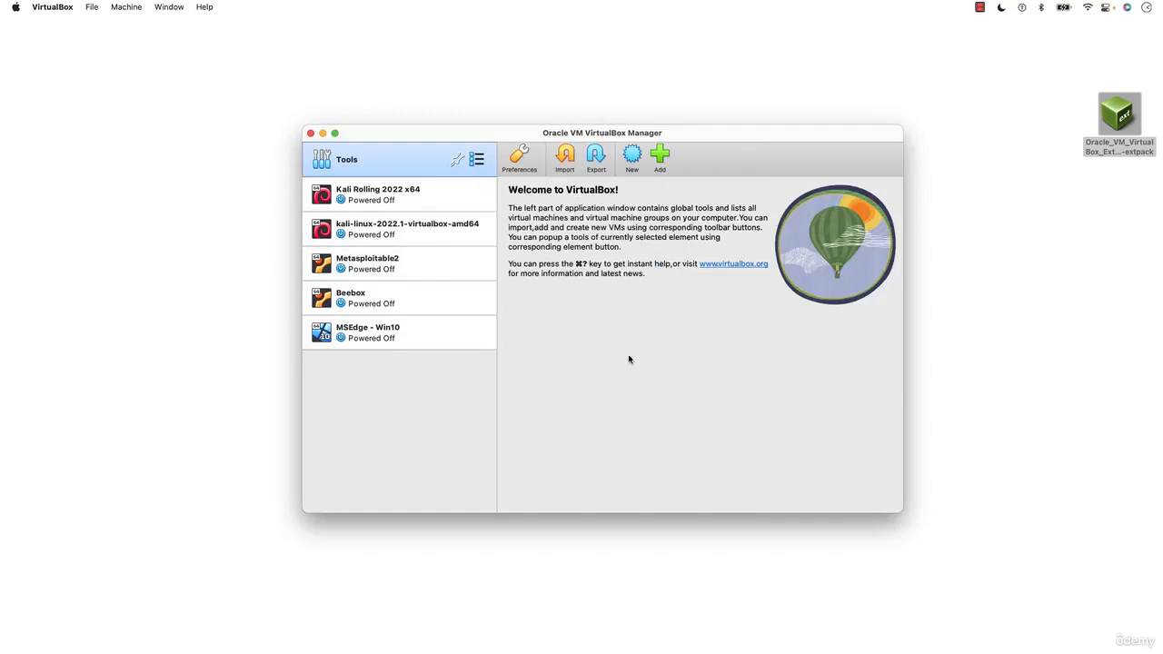
Move the Extension Pack file from the desktop to the Trash and slightly reposition the VirtualBox Manager window.
right_click(1119, 115)
click(833, 158)
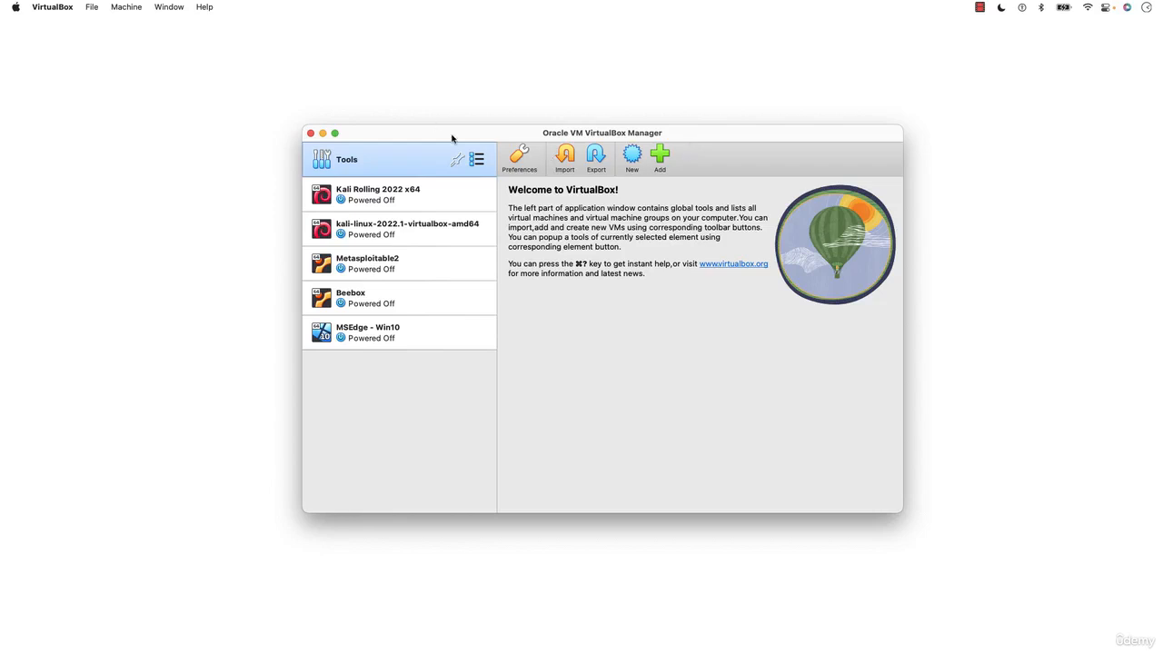
drag(452, 137, 446, 137)
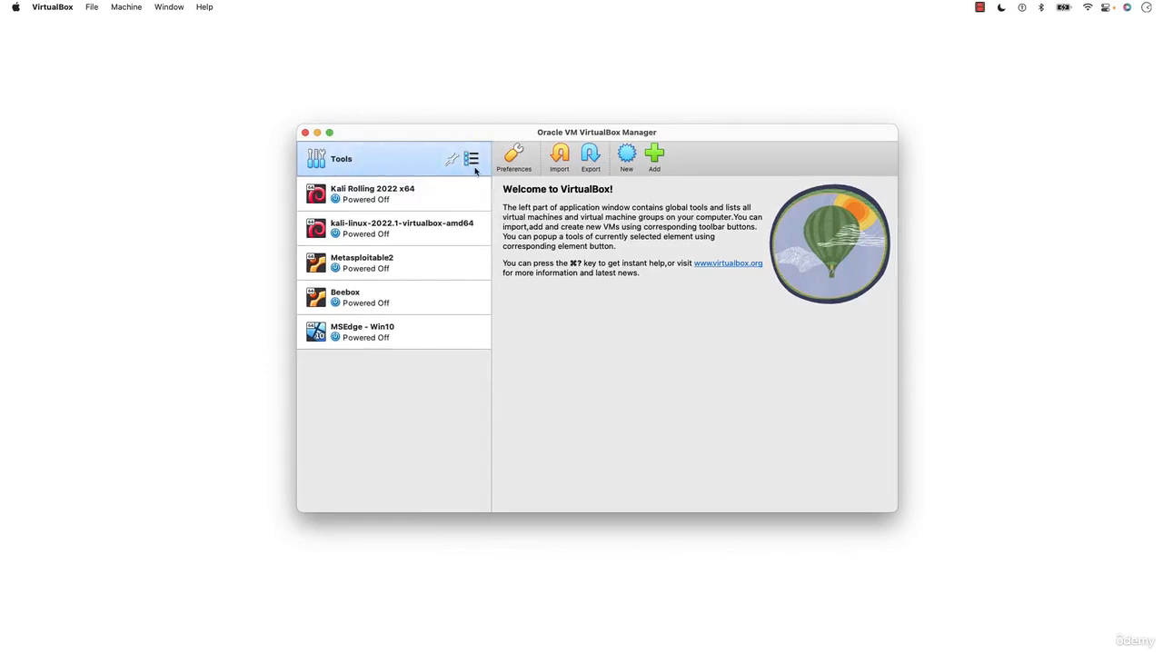
Check the installed Extension Pack in the Extensions tool, look at the install file chooser without choosing a file, and return to the Welcome page.
click(473, 162)
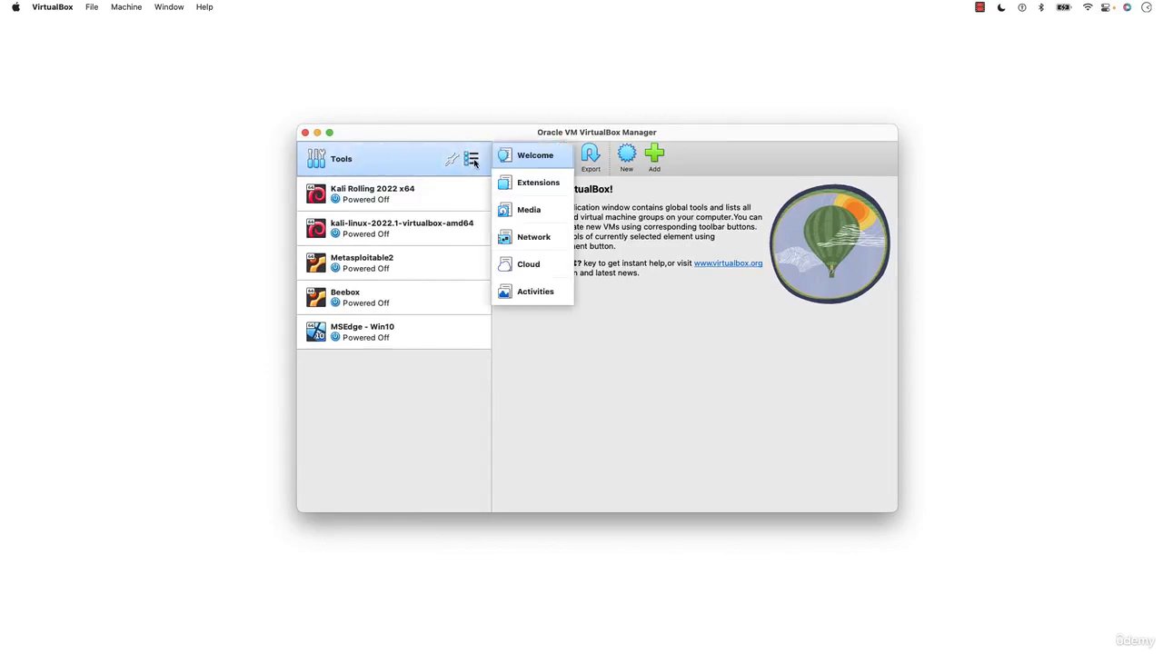
click(532, 186)
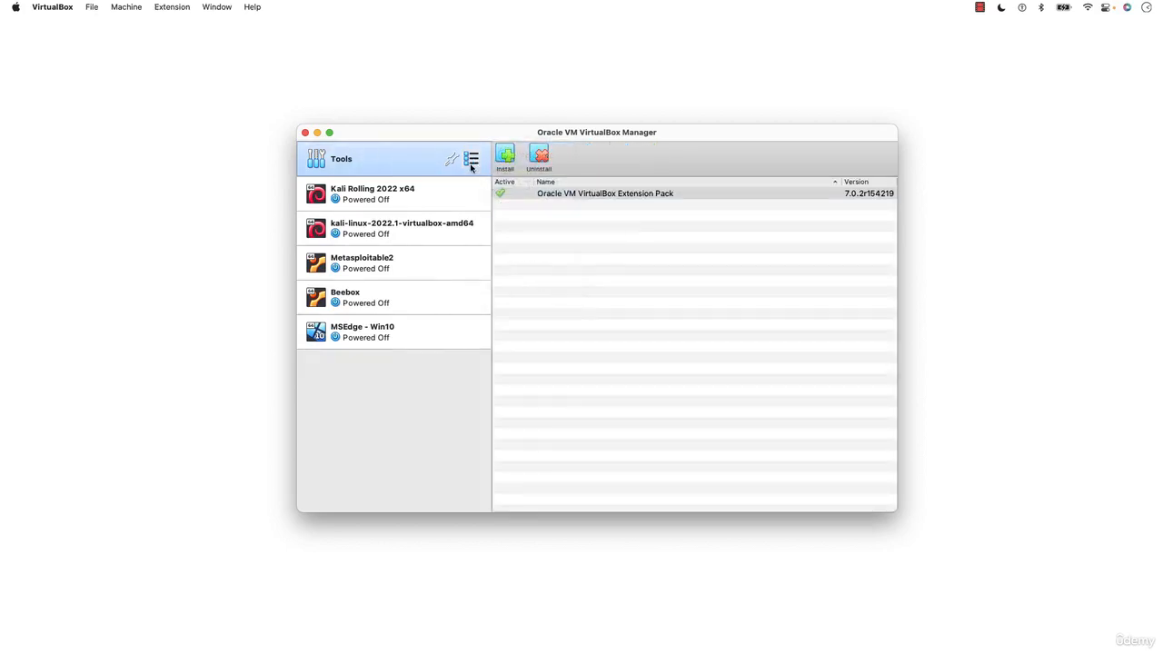
click(509, 156)
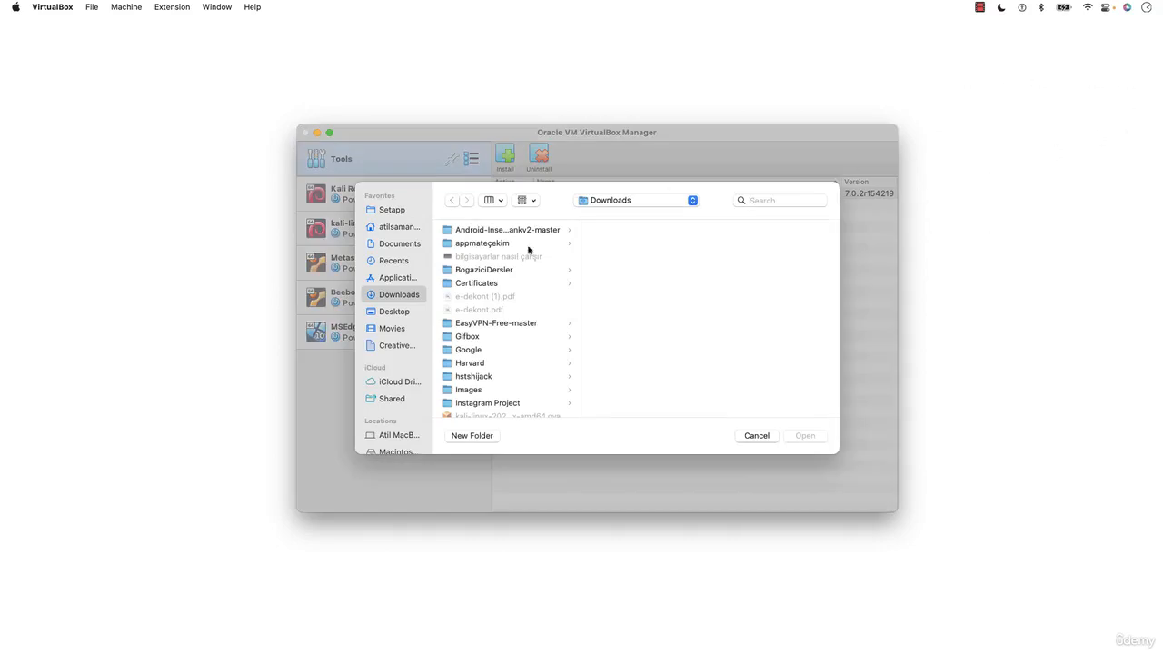
click(747, 437)
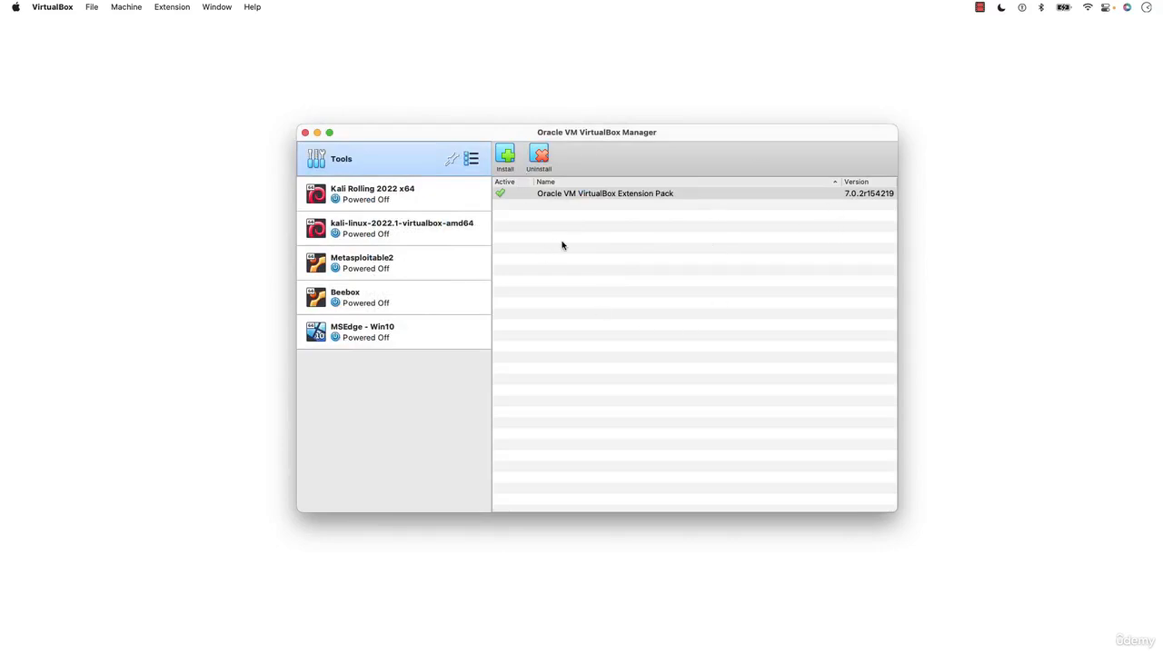
click(470, 160)
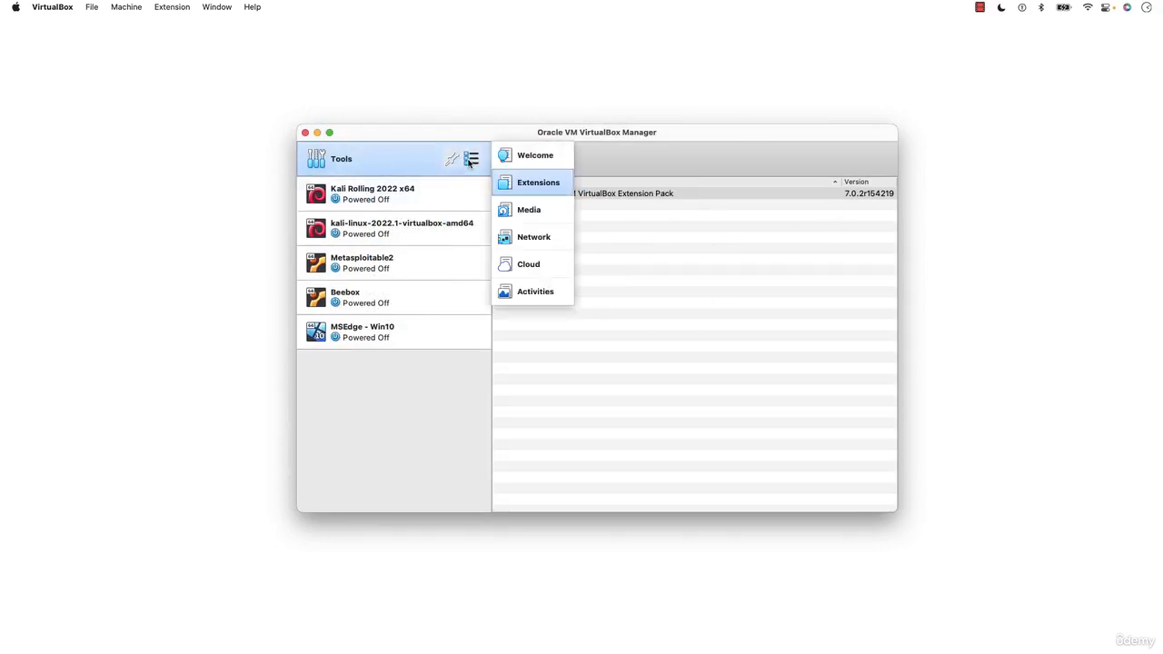
click(540, 163)
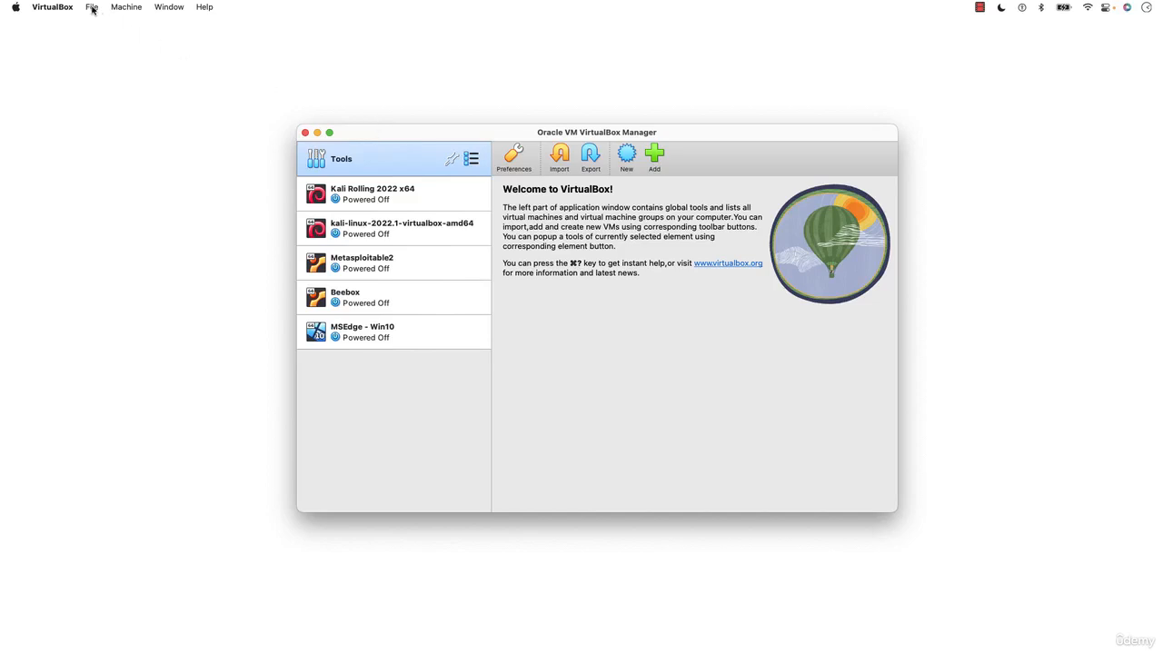
Open the VirtualBox preferences, review the General settings, and close them without making changes.
click(63, 9)
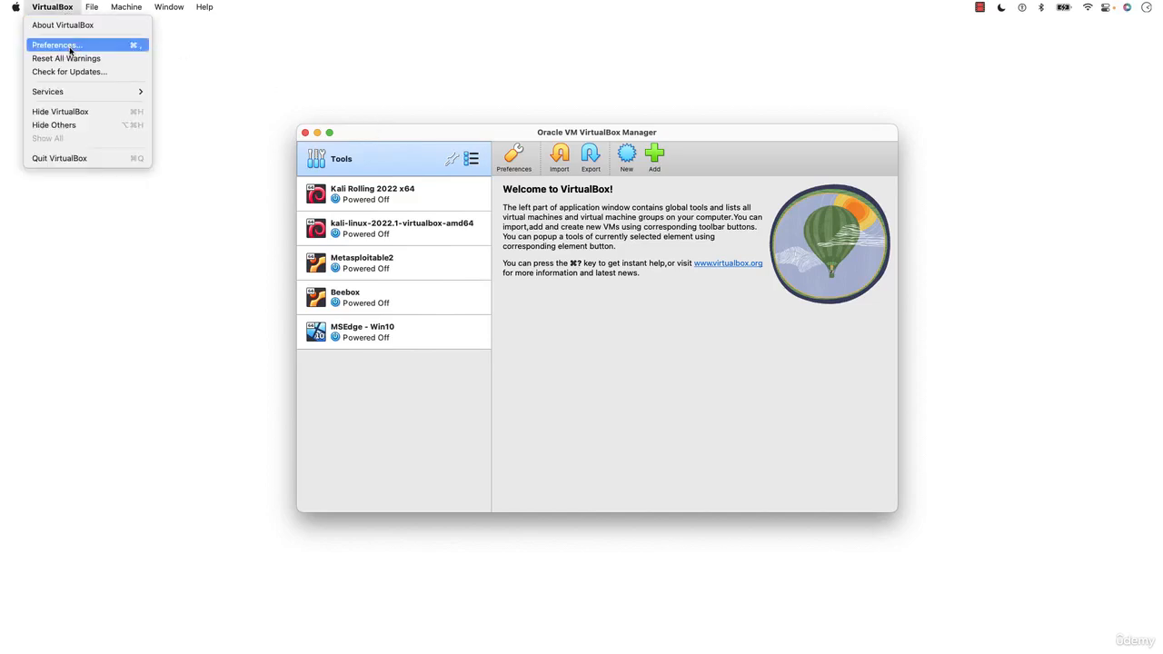
click(70, 50)
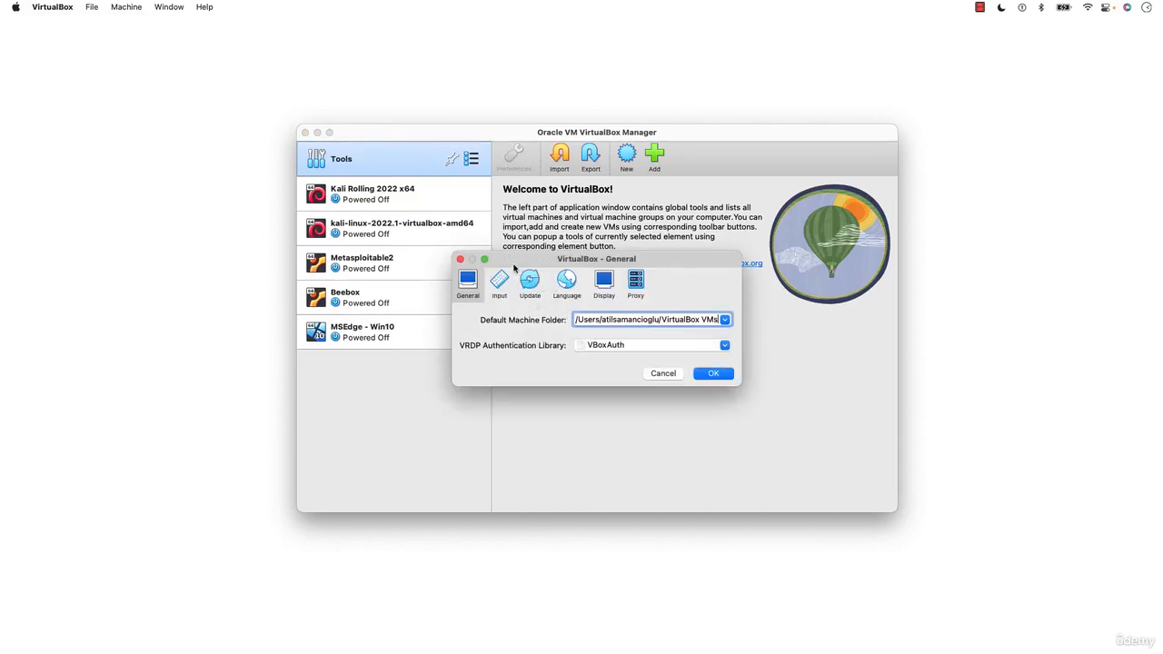
drag(520, 269, 520, 256)
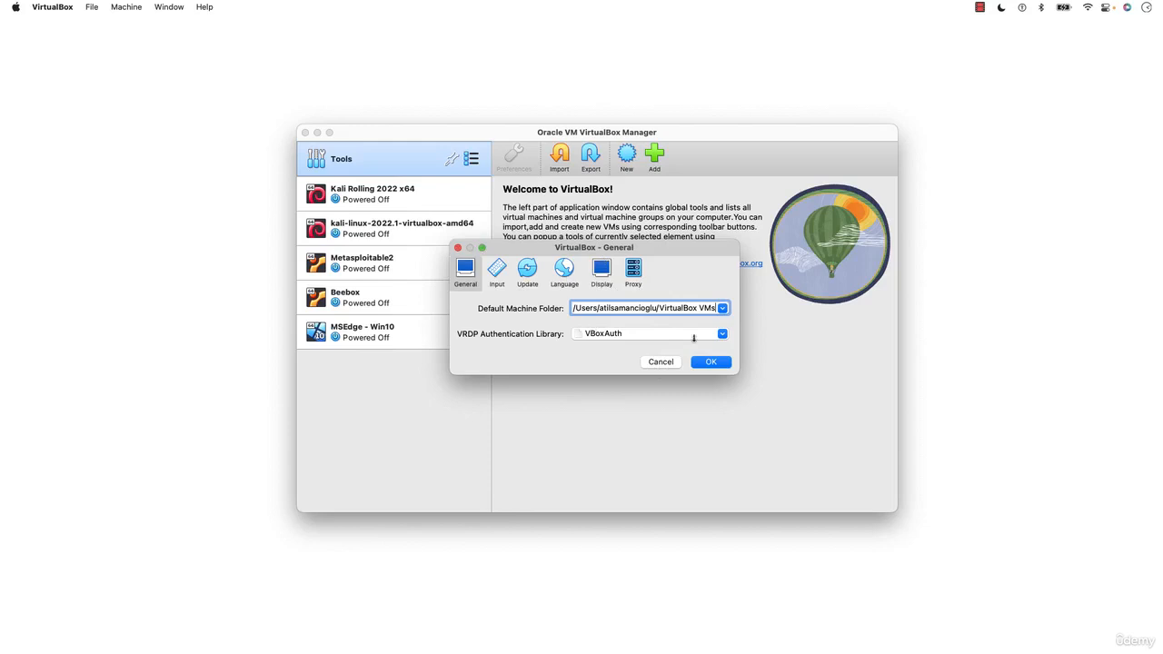
click(668, 365)
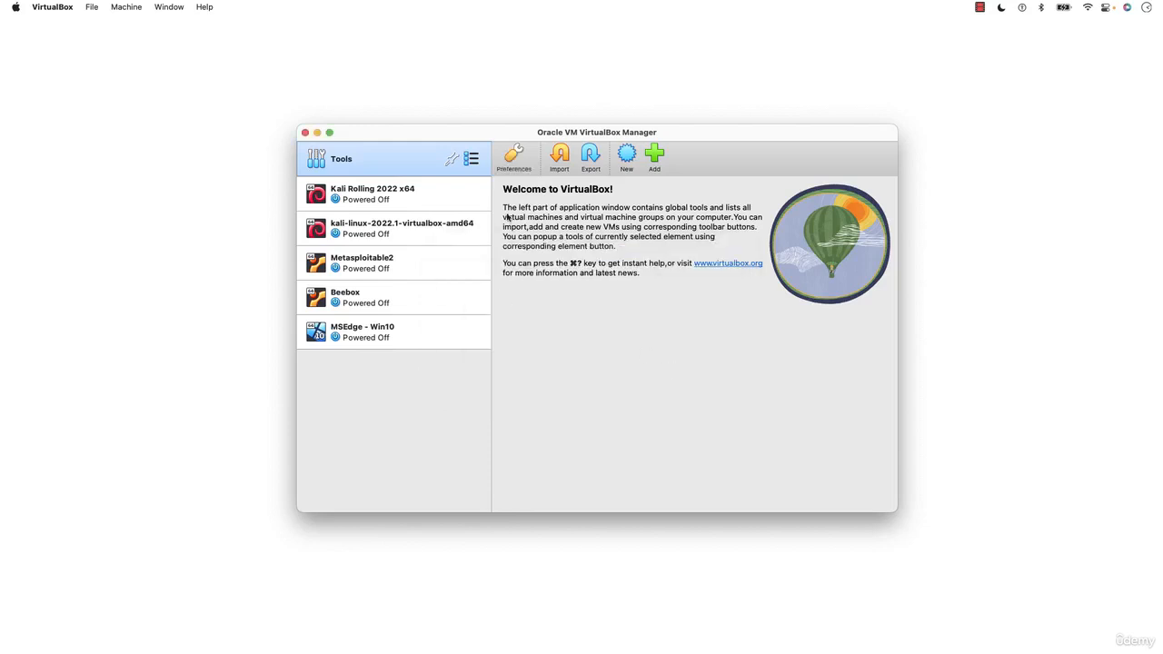
Show the Network tool for managing host-only, NAT and cloud networks.
click(473, 163)
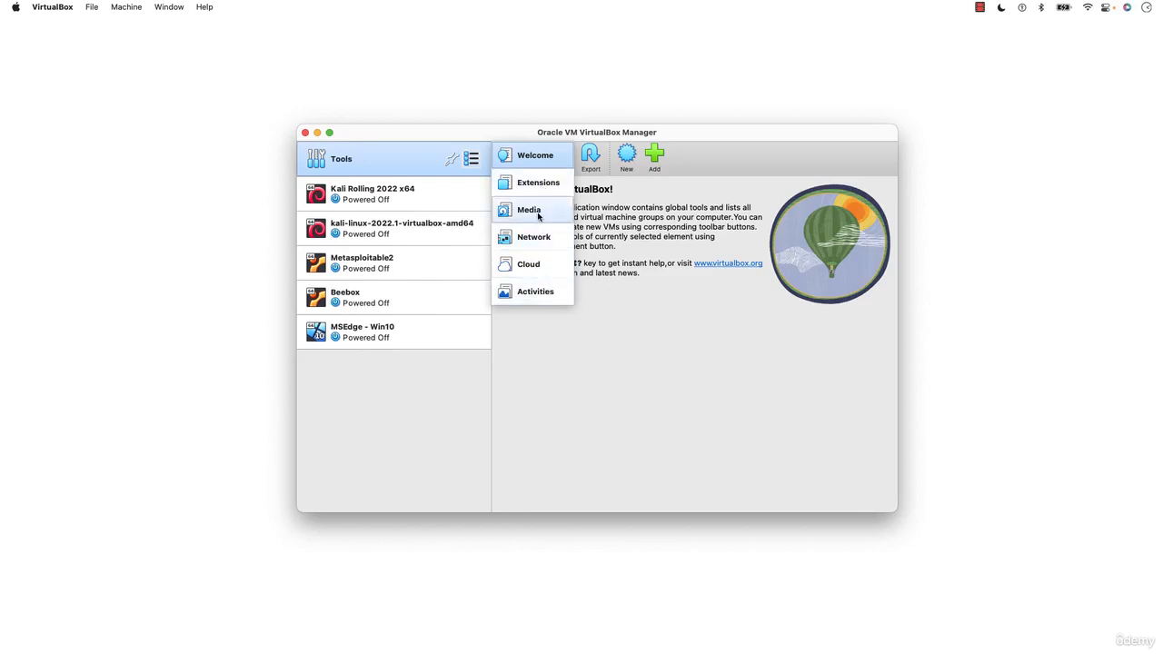
click(480, 168)
click(471, 165)
click(470, 164)
click(470, 164)
click(470, 164)
click(470, 165)
click(534, 237)
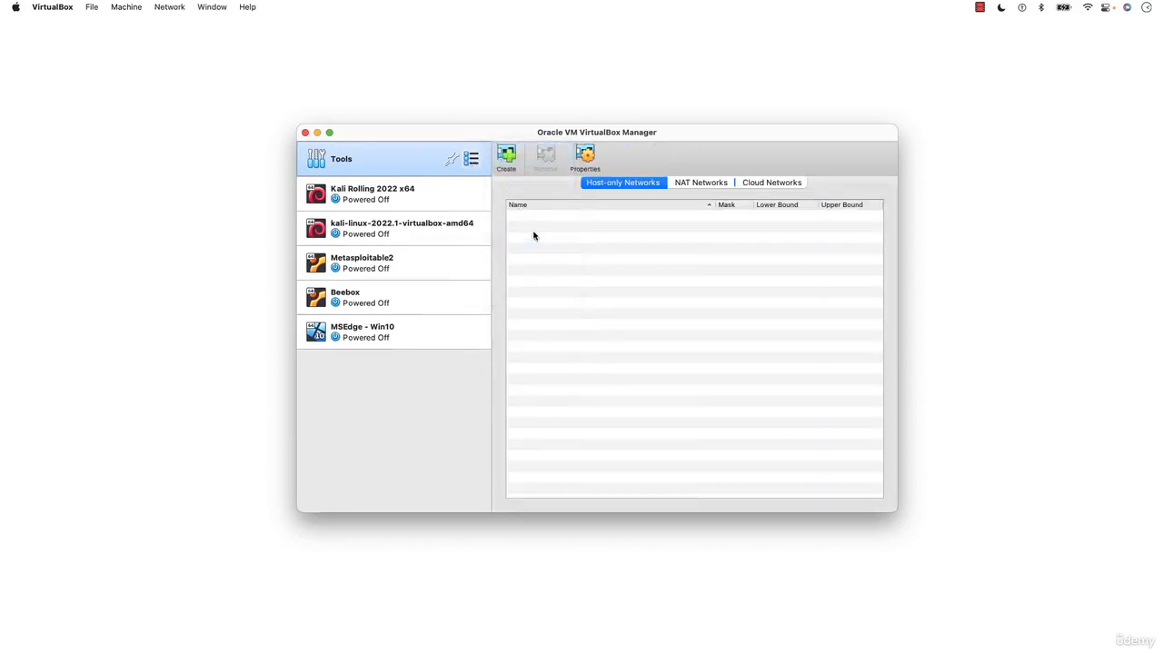
Look through the available preference categories for network settings and cancel without changing anything.
click(51, 7)
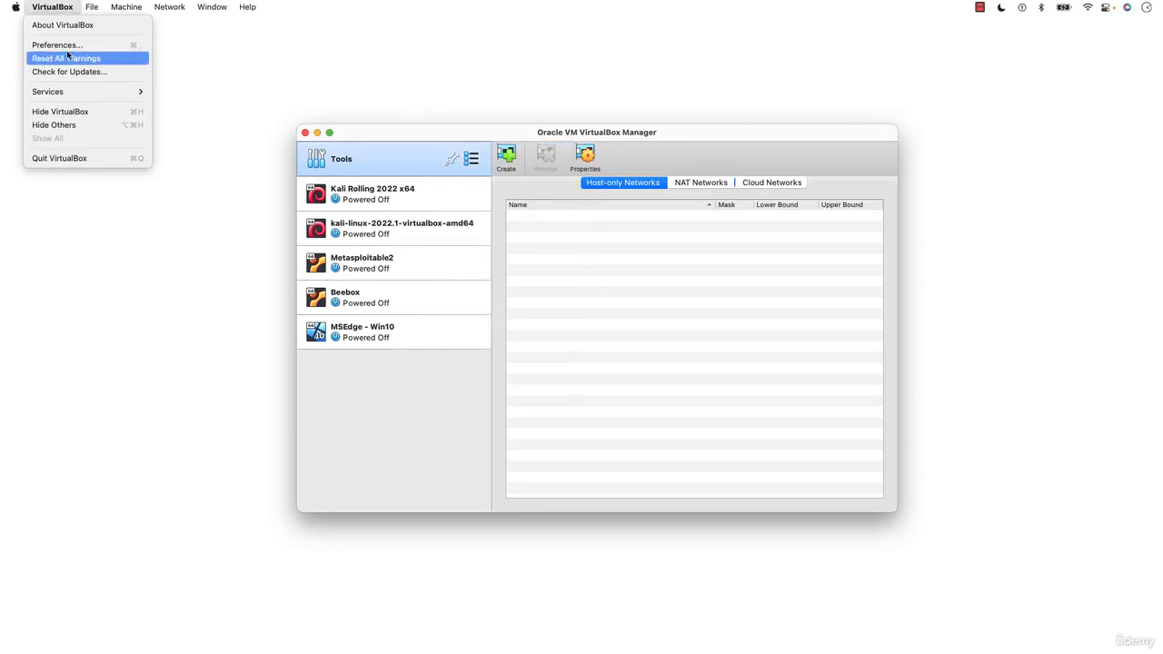
click(81, 46)
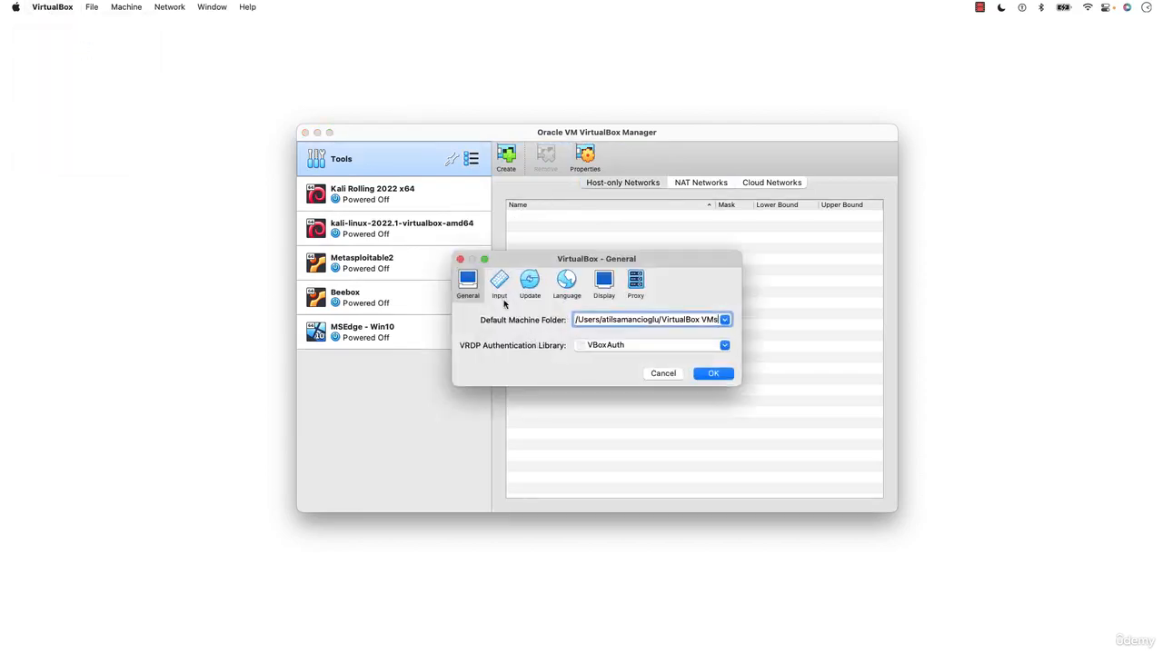
click(664, 374)
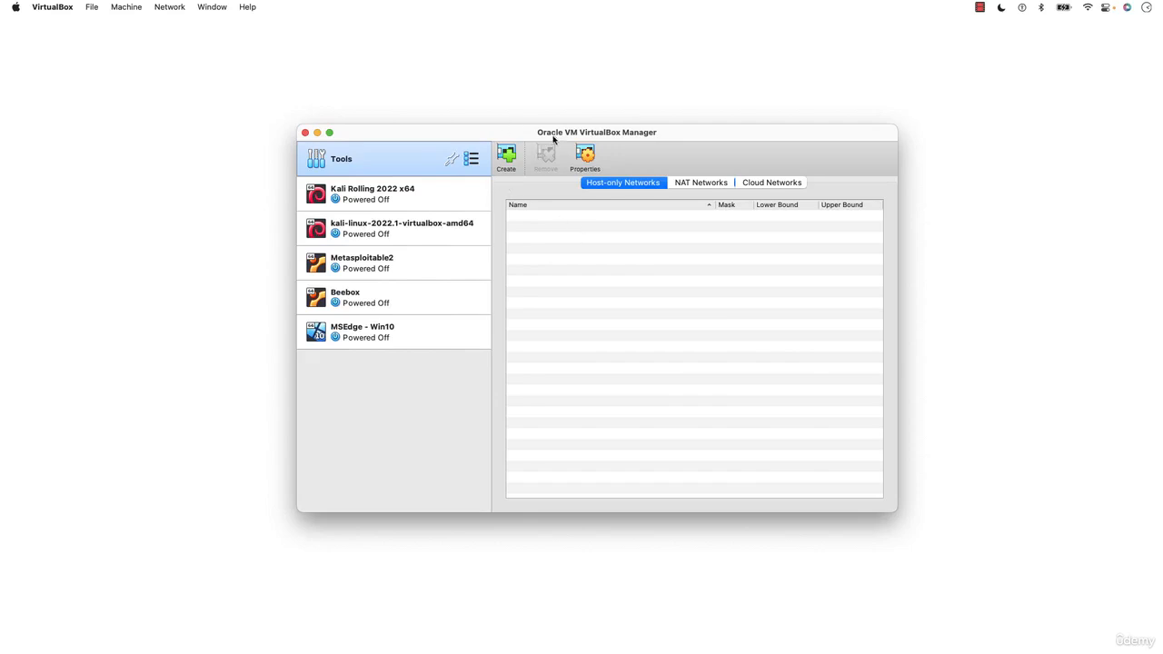
Remove both existing NAT networks, NatNetwork and NatNetwork1, confirming each removal.
click(697, 188)
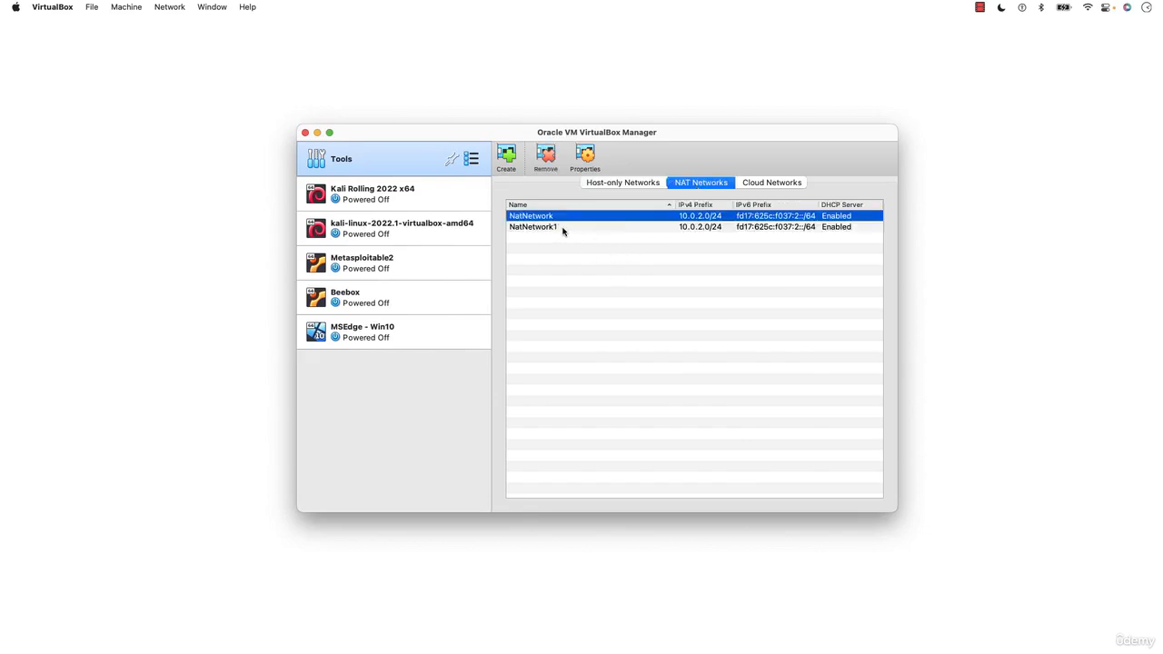
click(552, 157)
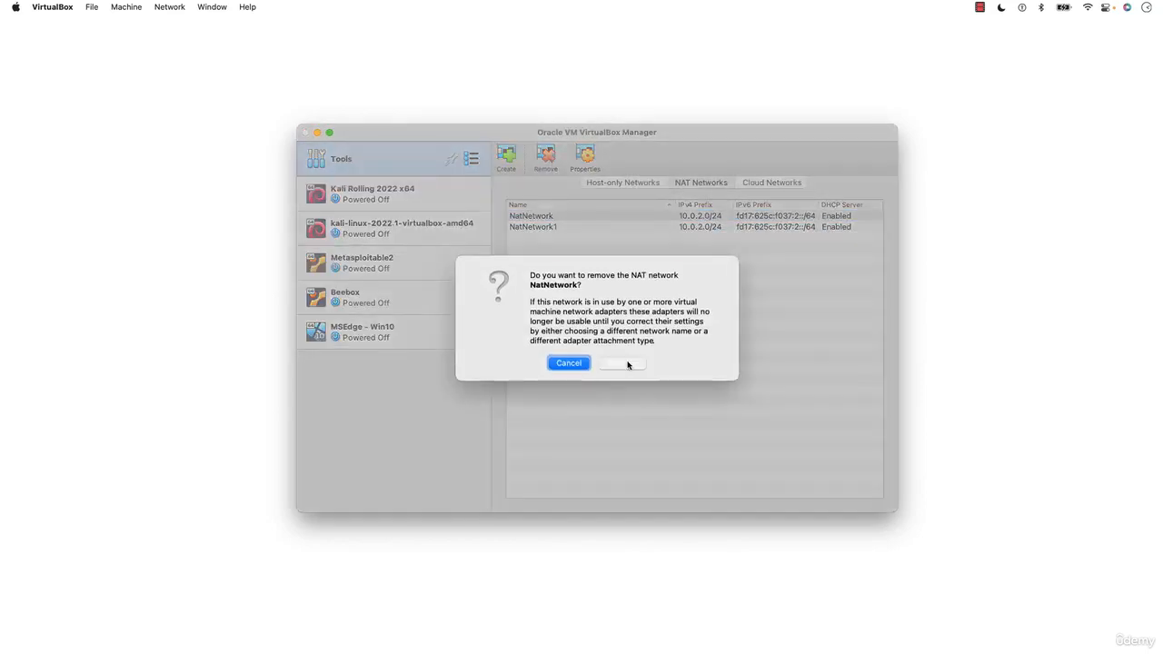
click(627, 365)
click(554, 156)
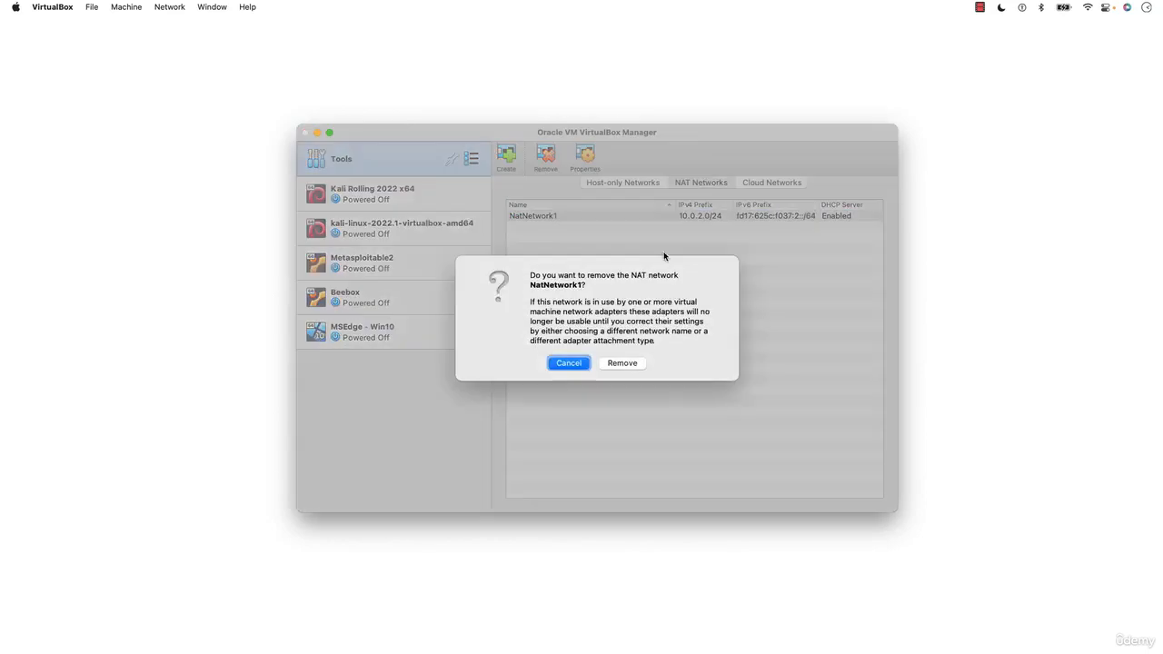
click(622, 363)
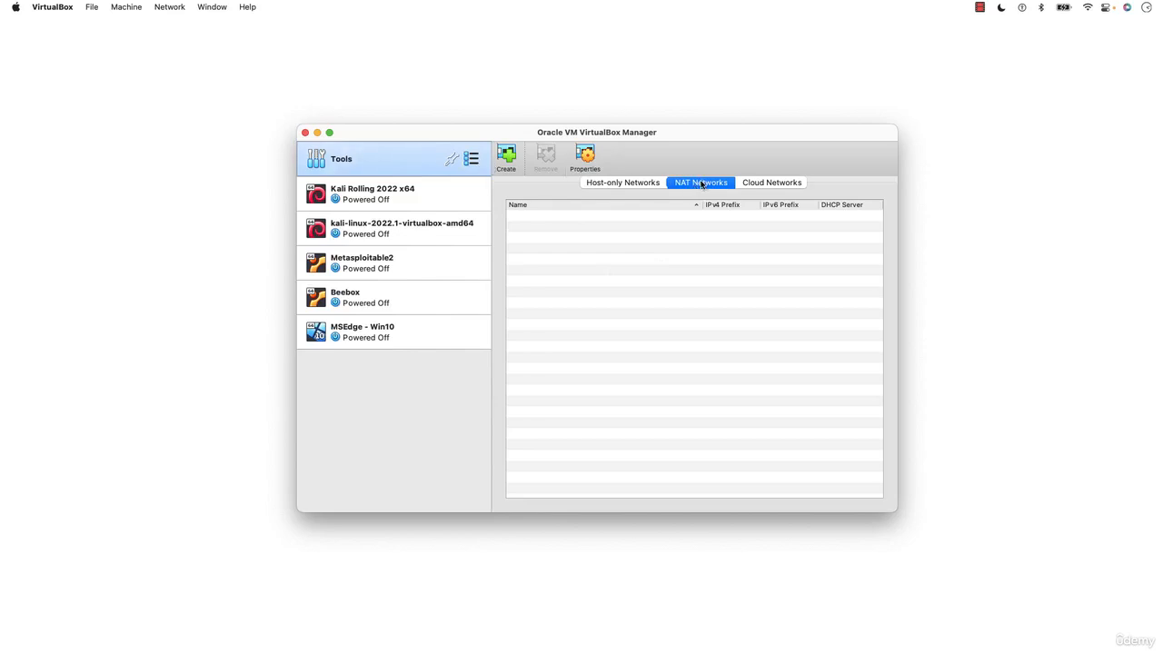
Create a new NAT network with the default settings and return to the Welcome page.
click(506, 158)
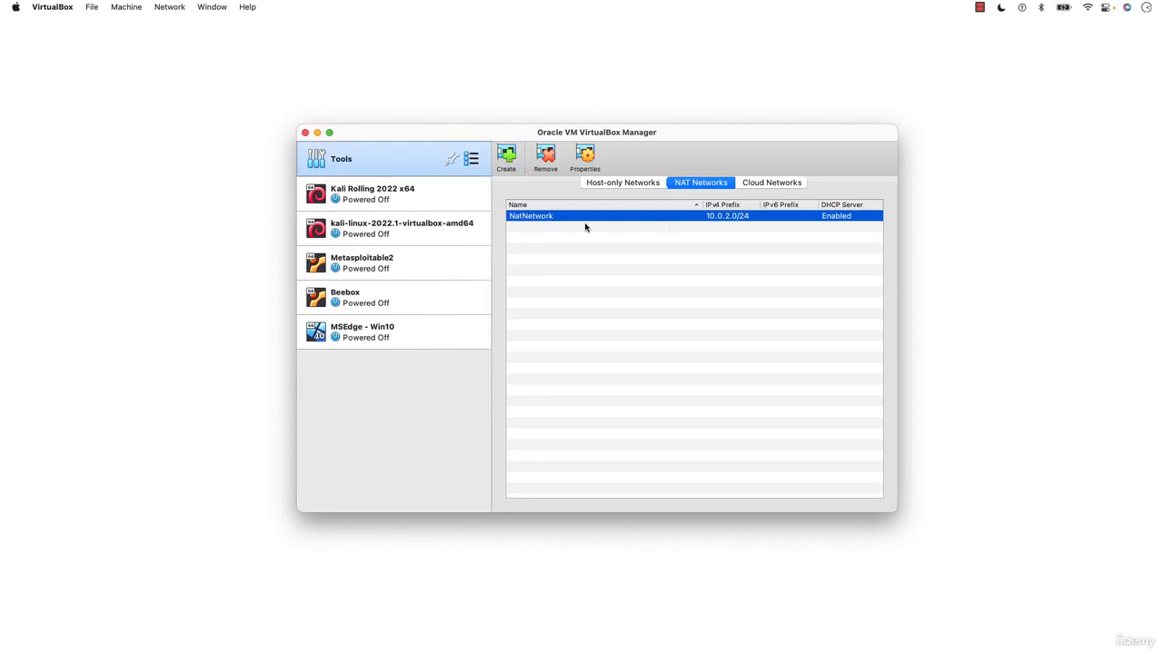
mouse_move(619, 221)
click(471, 158)
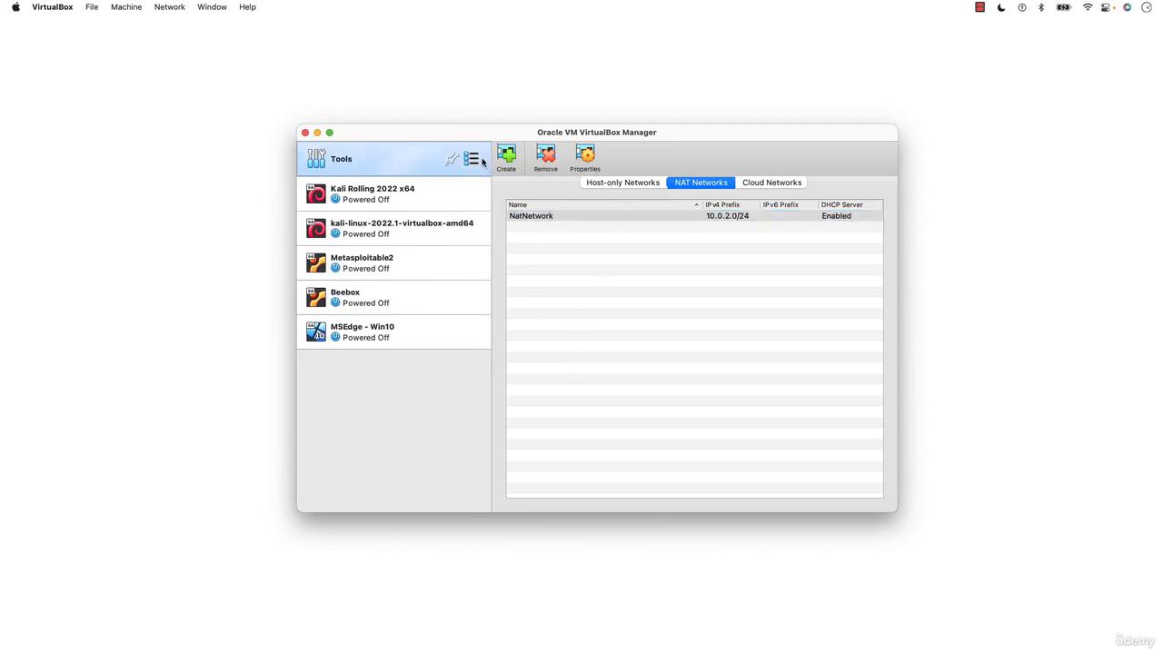
click(504, 160)
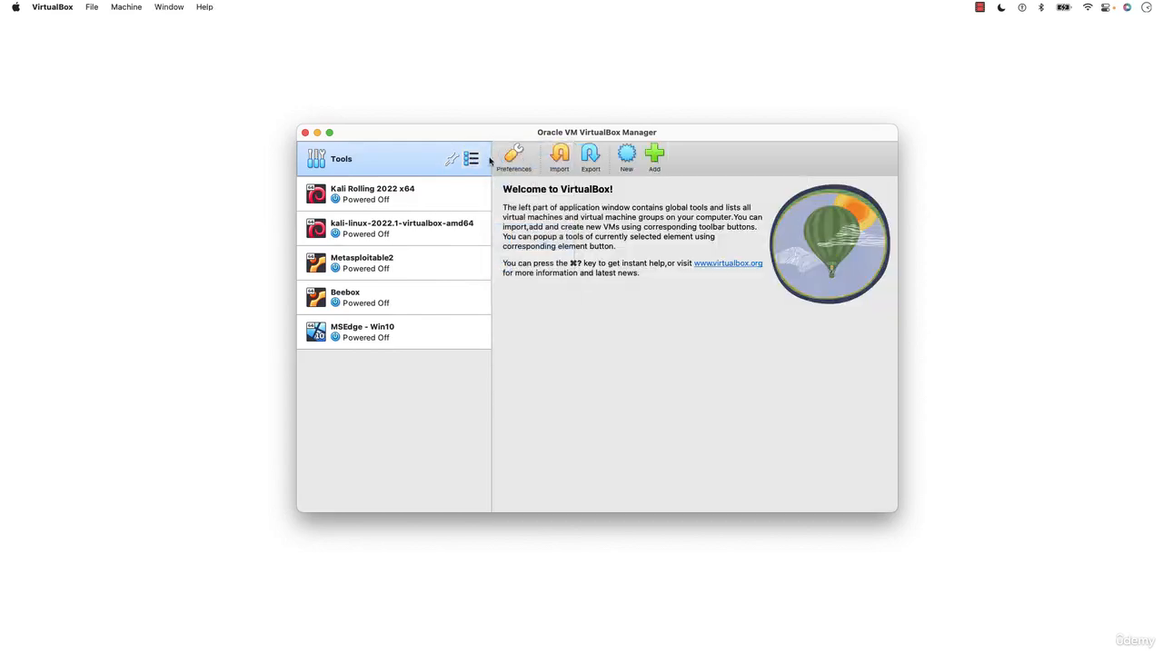
Browse the interface languages in the preferences and cancel, keeping English (built-in).
click(52, 6)
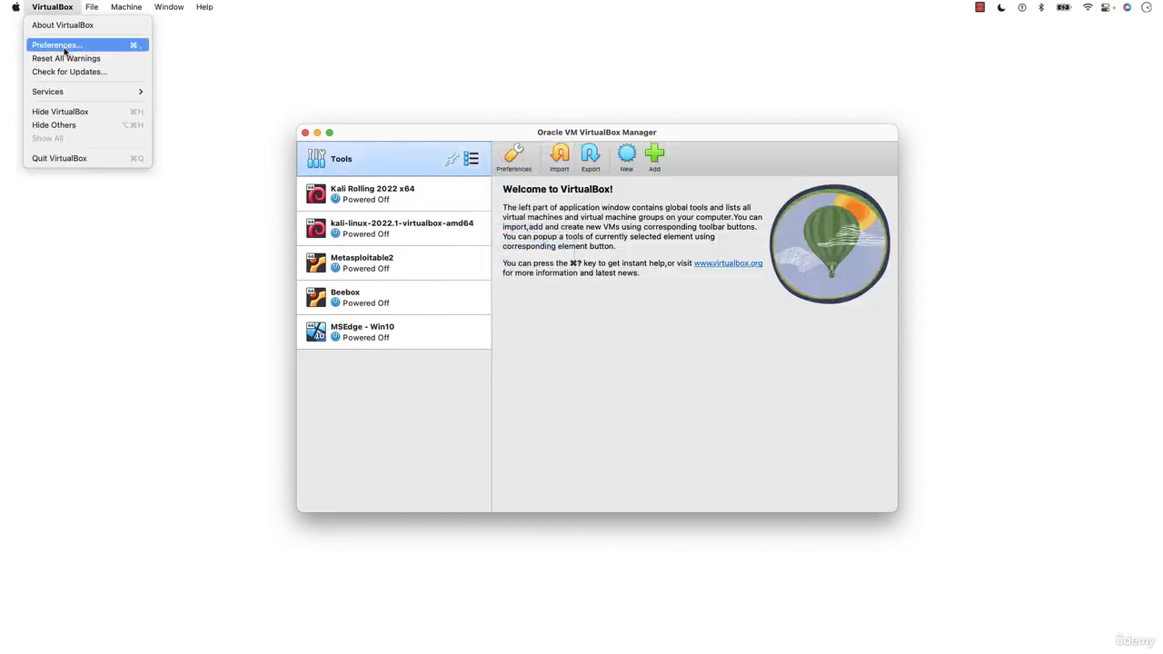
click(63, 46)
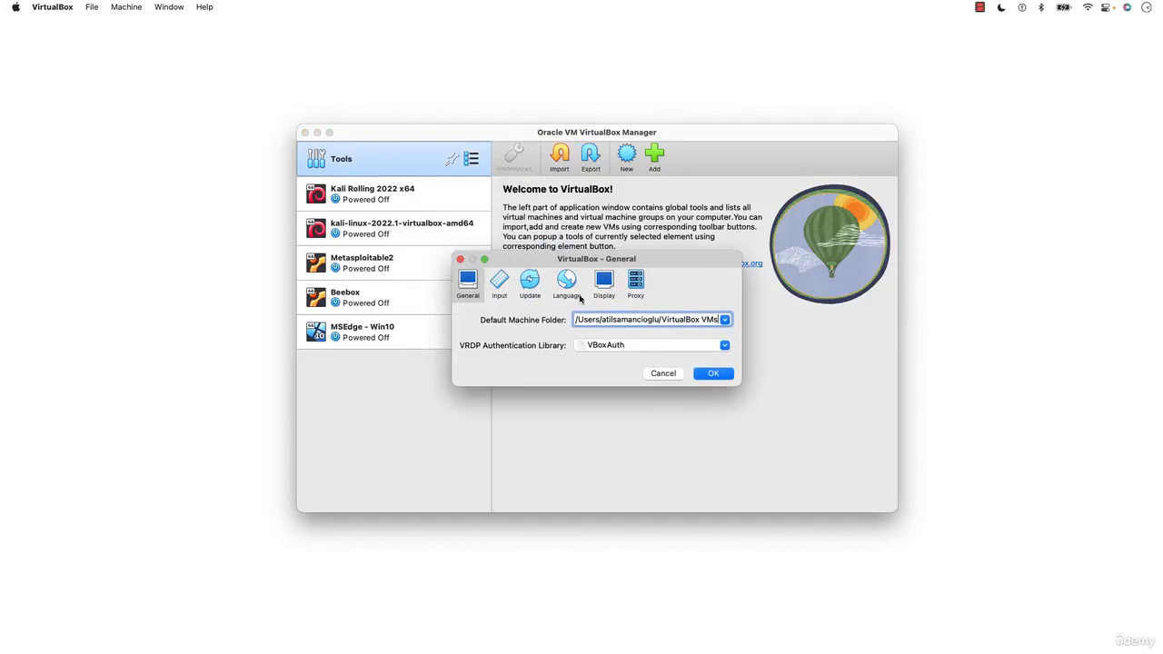
click(566, 283)
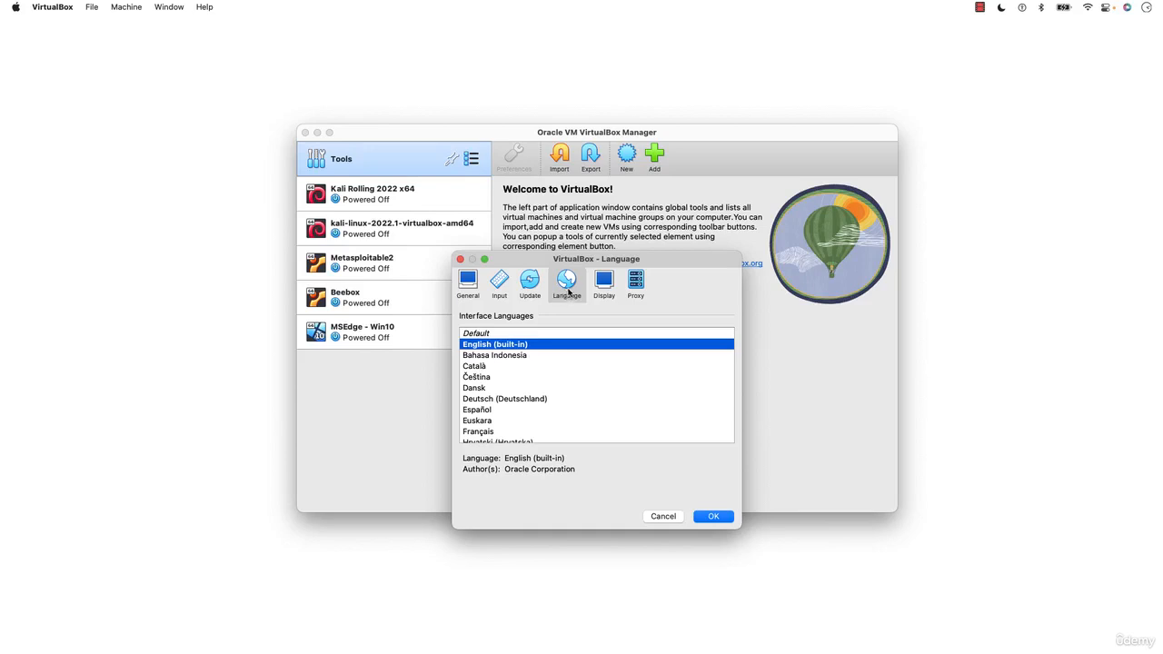
scroll(532, 410, down, 1)
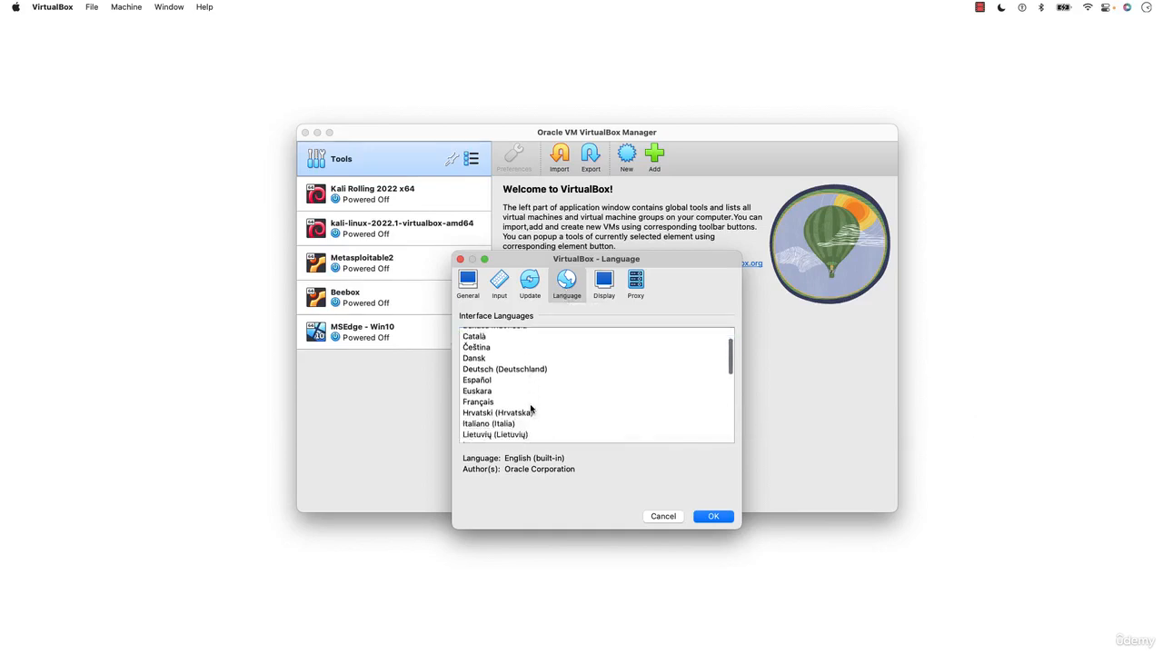
scroll(531, 410, down, 5)
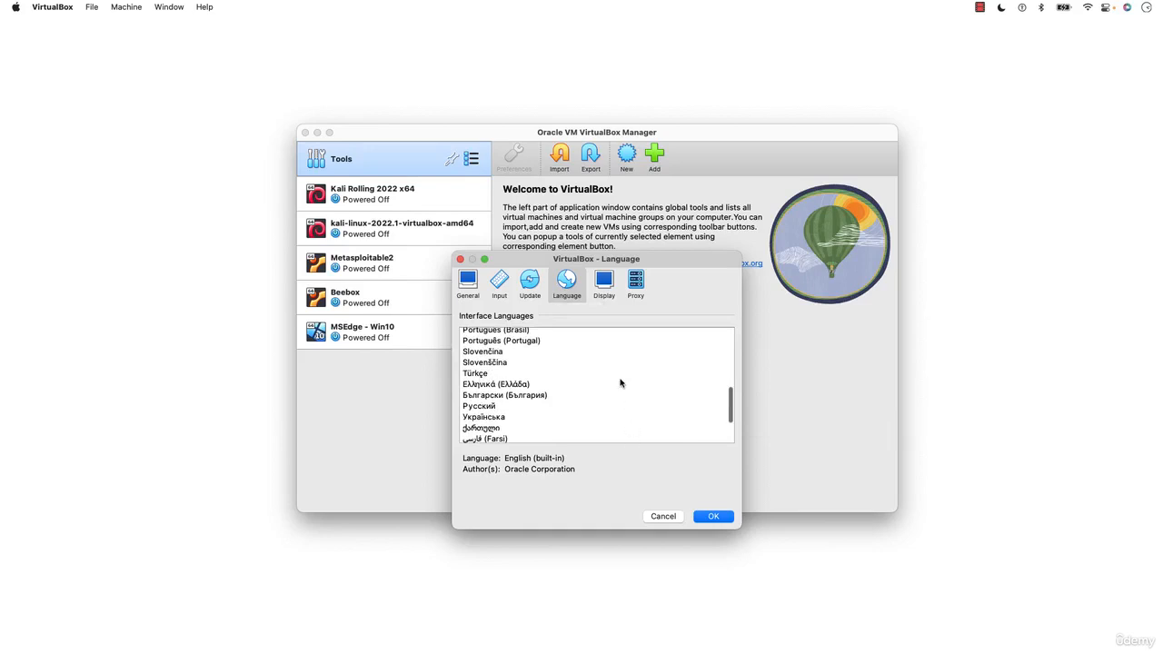
scroll(620, 382, up, 8)
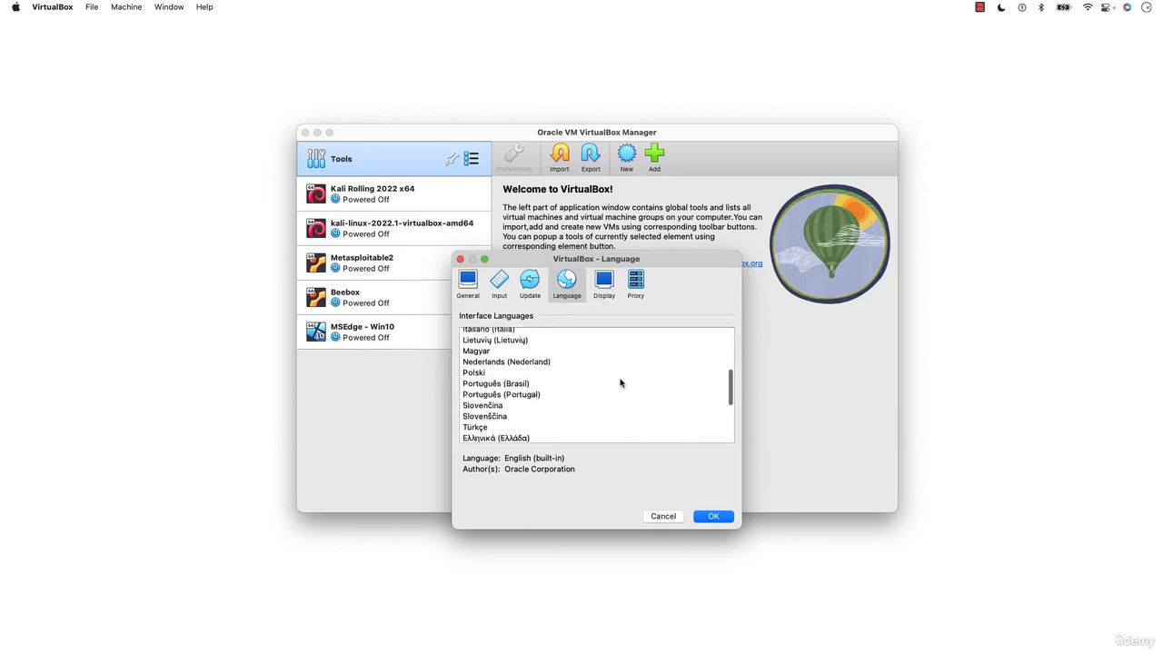
click(672, 517)
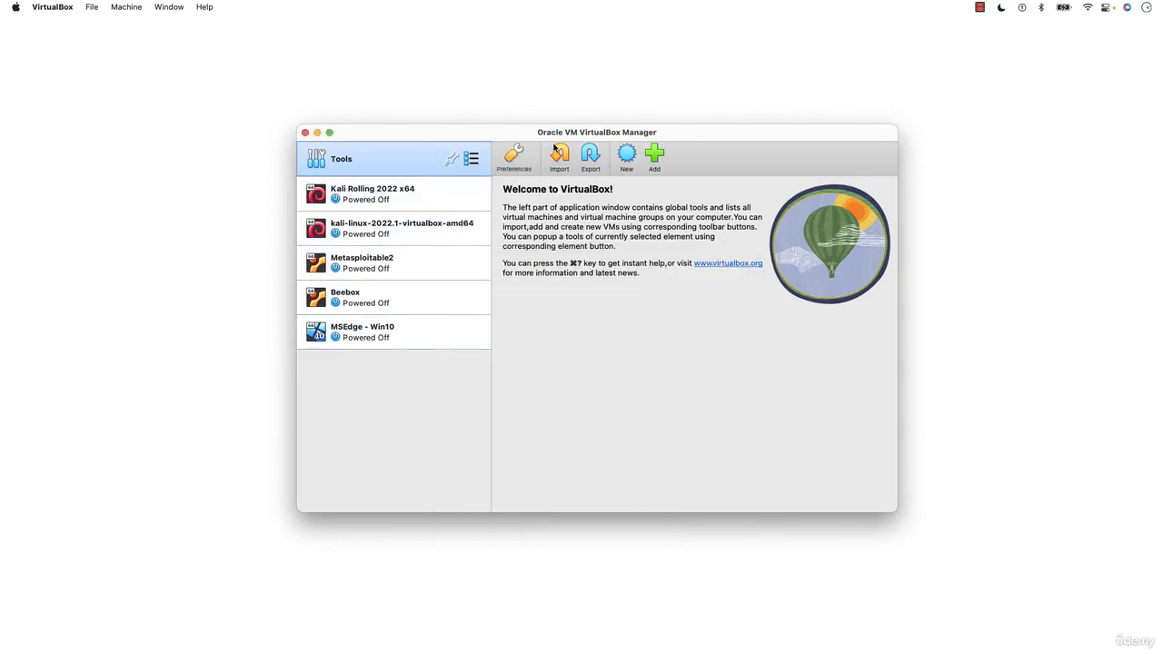
Select the Kali Rolling 2022 x64 virtual machine to view its details and slightly reposition the VirtualBox Manager window.
drag(535, 142, 534, 132)
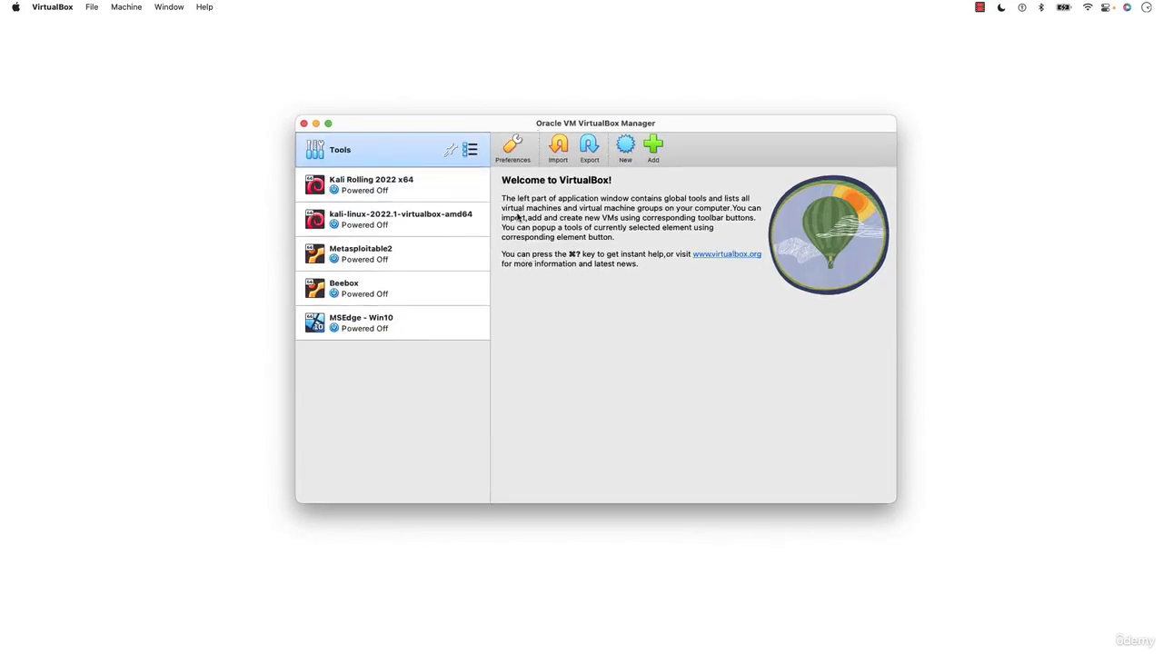
drag(554, 133, 556, 143)
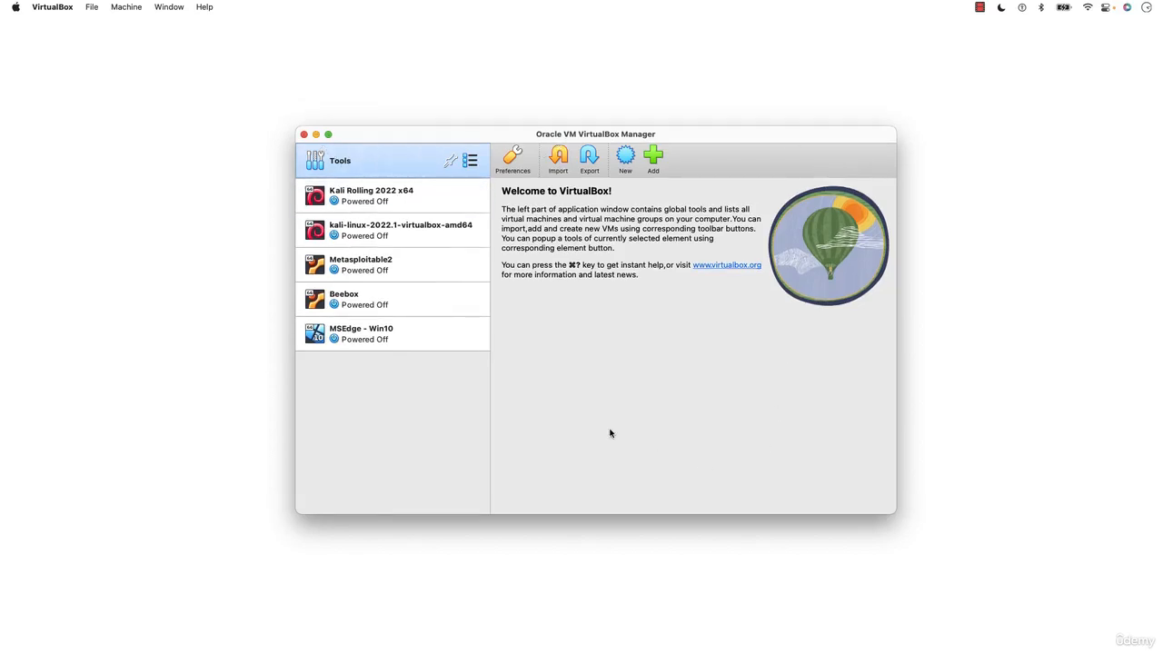
click(386, 206)
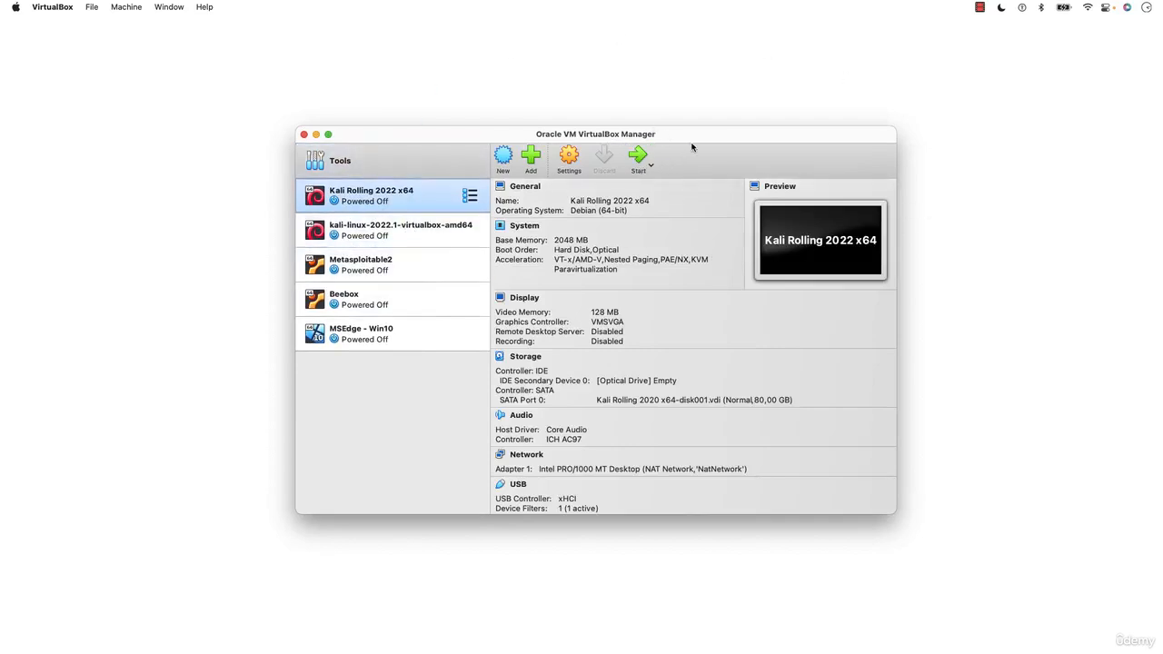
drag(675, 136, 673, 123)
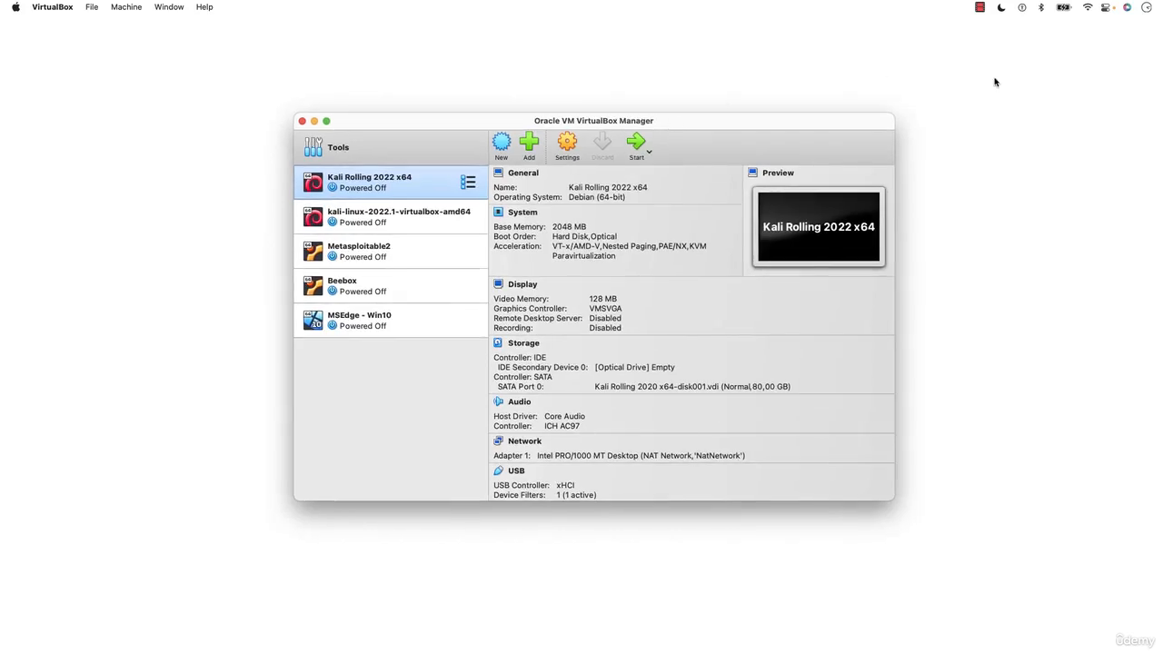
click(1055, 120)
click(641, 125)
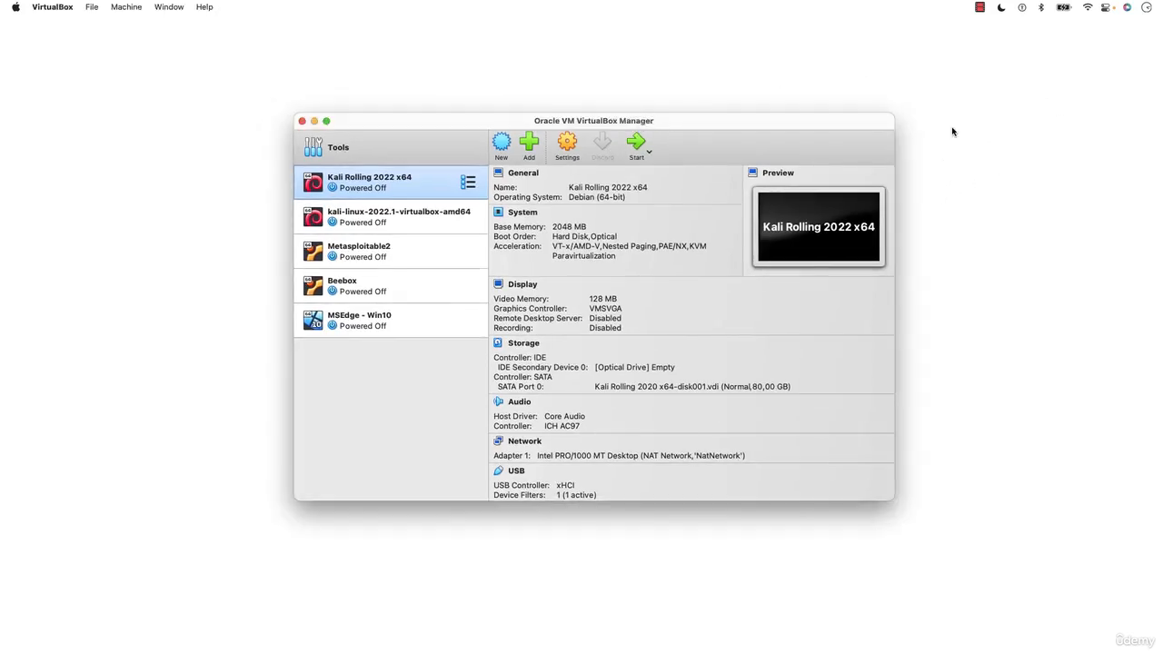